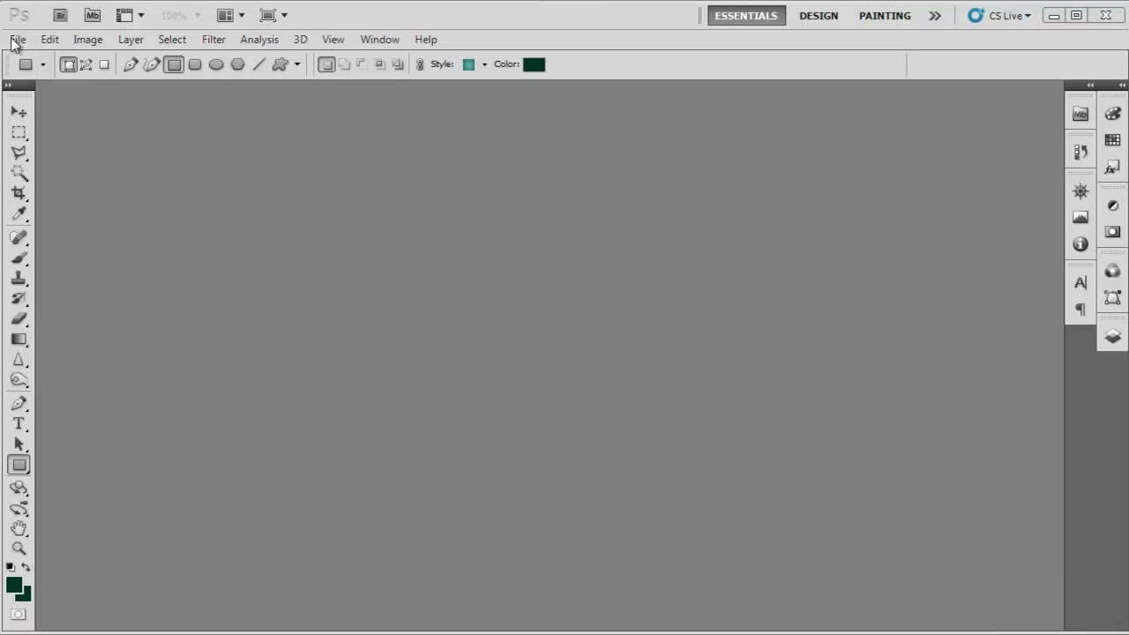
Create Untitled-1 as a 12 × 8.5 in, 300 ppi, CMYK document with a transparent background
click(17, 39)
click(35, 53)
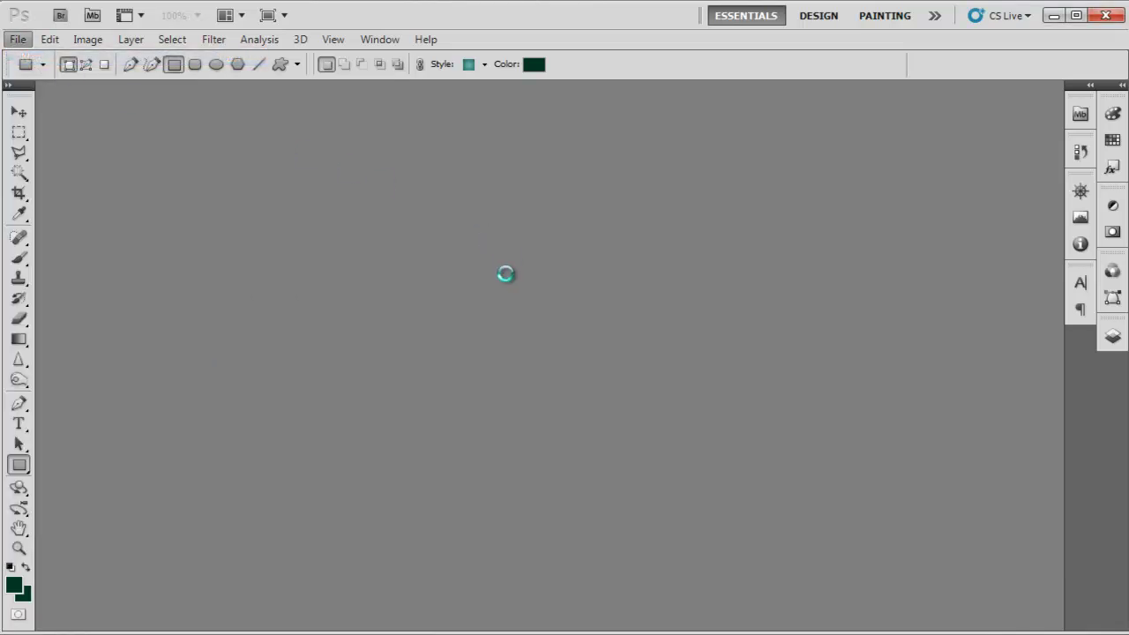
click(529, 233)
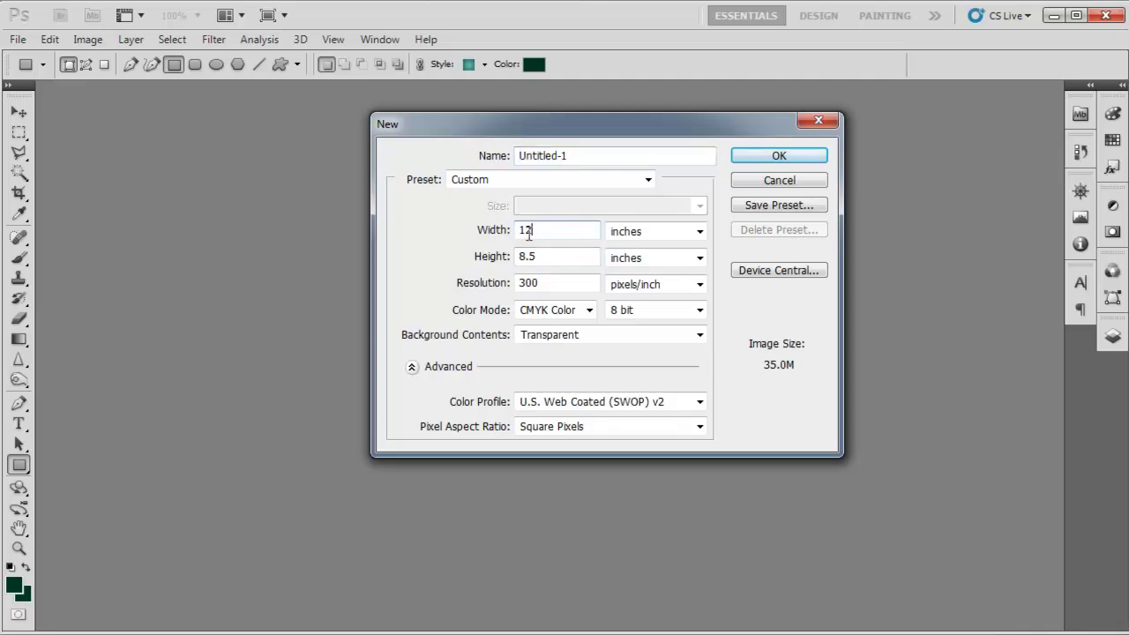
drag(551, 262, 524, 263)
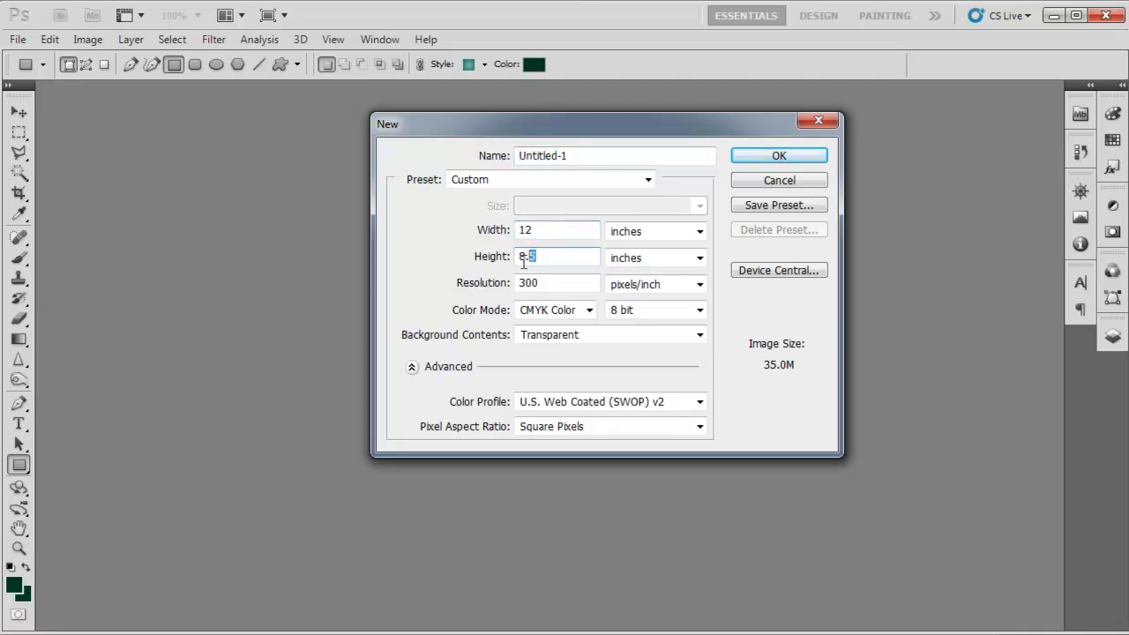
click(763, 159)
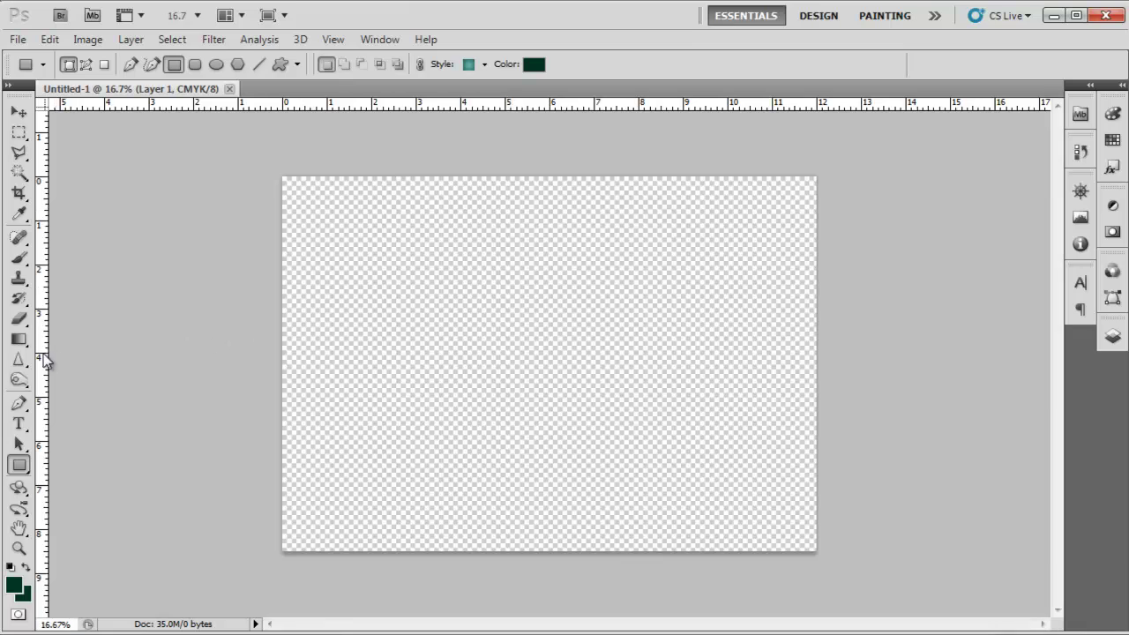
Drag two vertical guides near the canvas middle to mark the spine's left and right edges
drag(43, 357, 527, 341)
drag(46, 315, 571, 274)
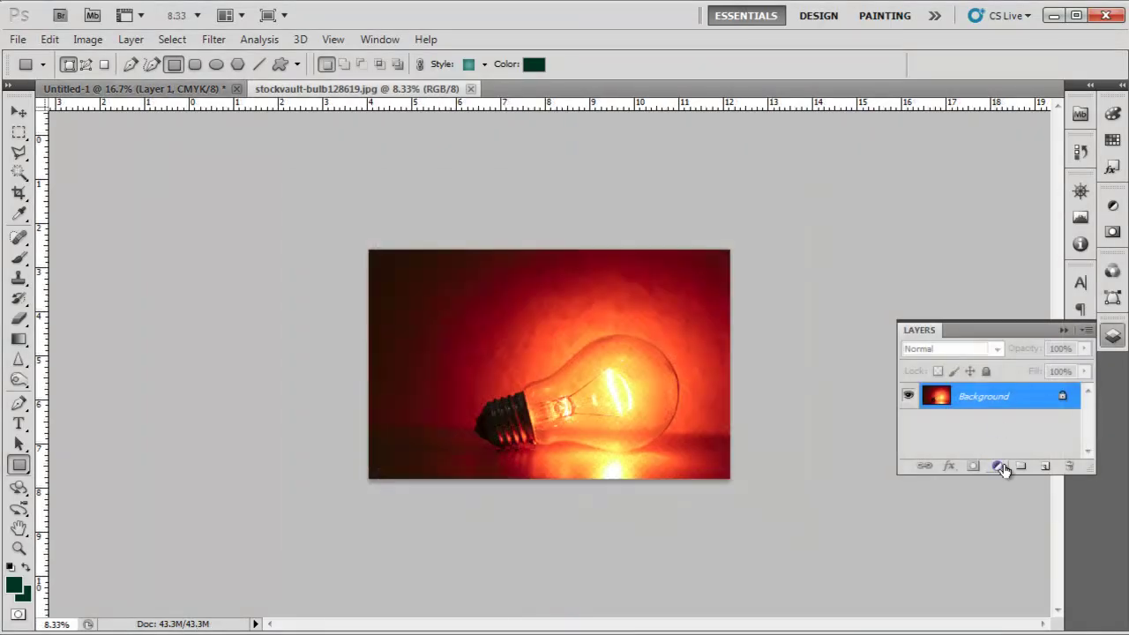
Add a Hue/Saturation adjustment layer with Hue +134 and Saturation -43 to the bulb photo
click(1000, 466)
click(1032, 271)
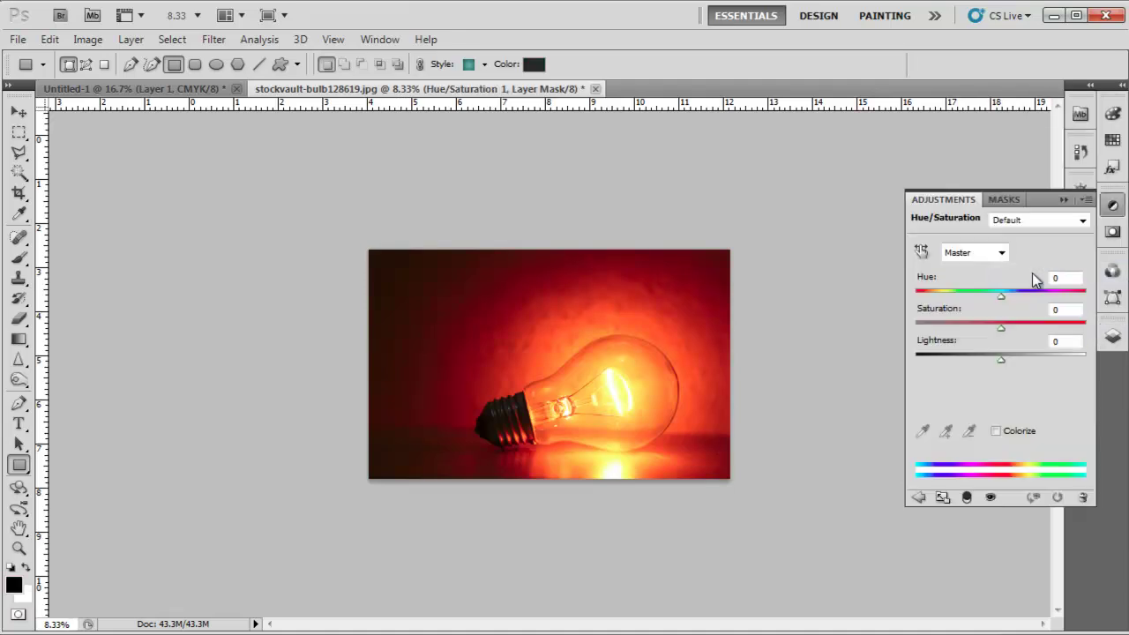
drag(1001, 328, 1069, 296)
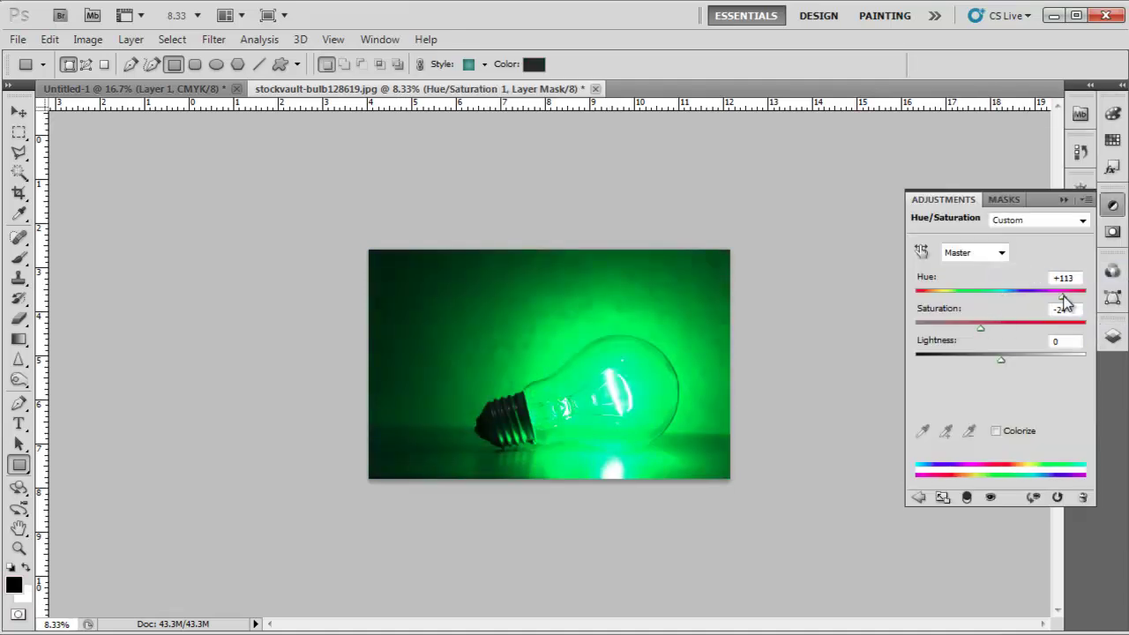
drag(977, 332, 963, 339)
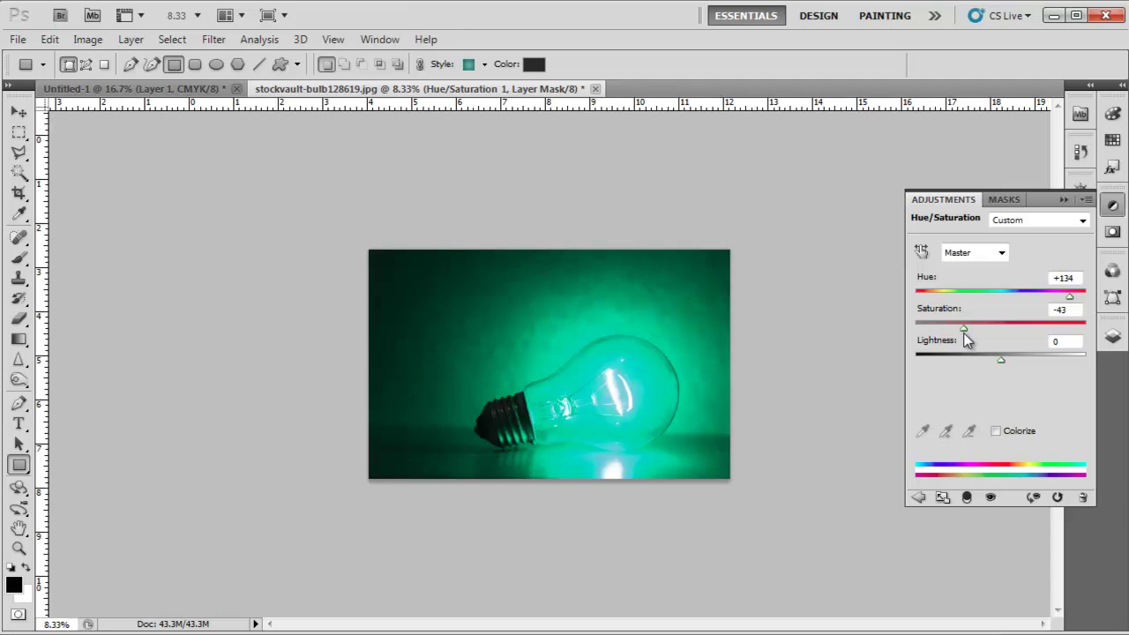
click(1064, 203)
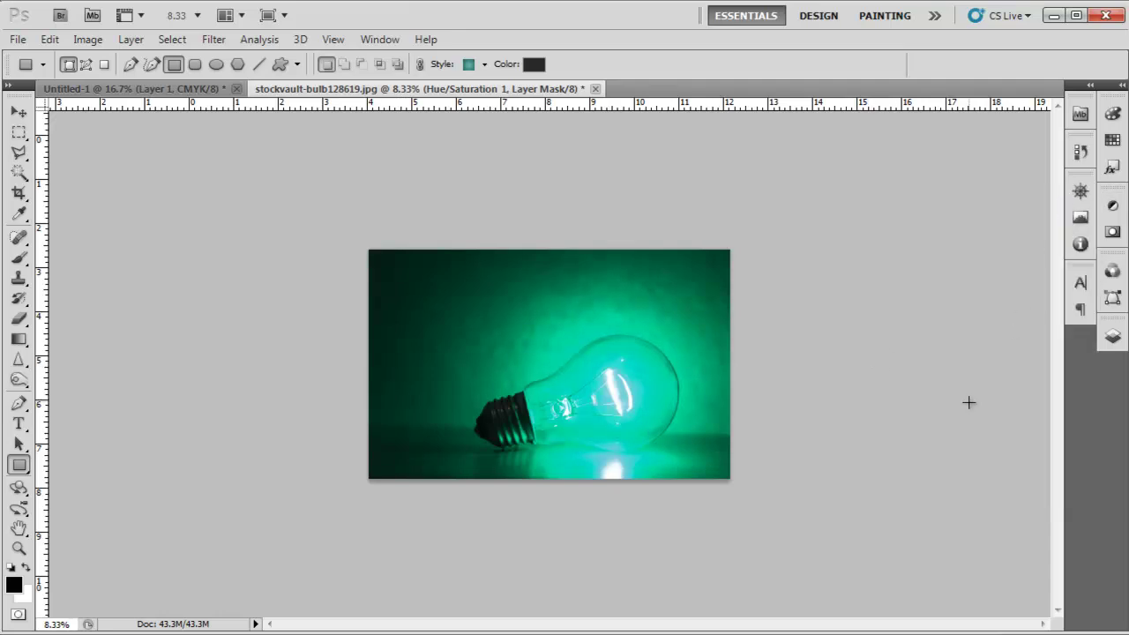
Merge the Hue/Saturation adjustment down into the Background layer
click(1112, 336)
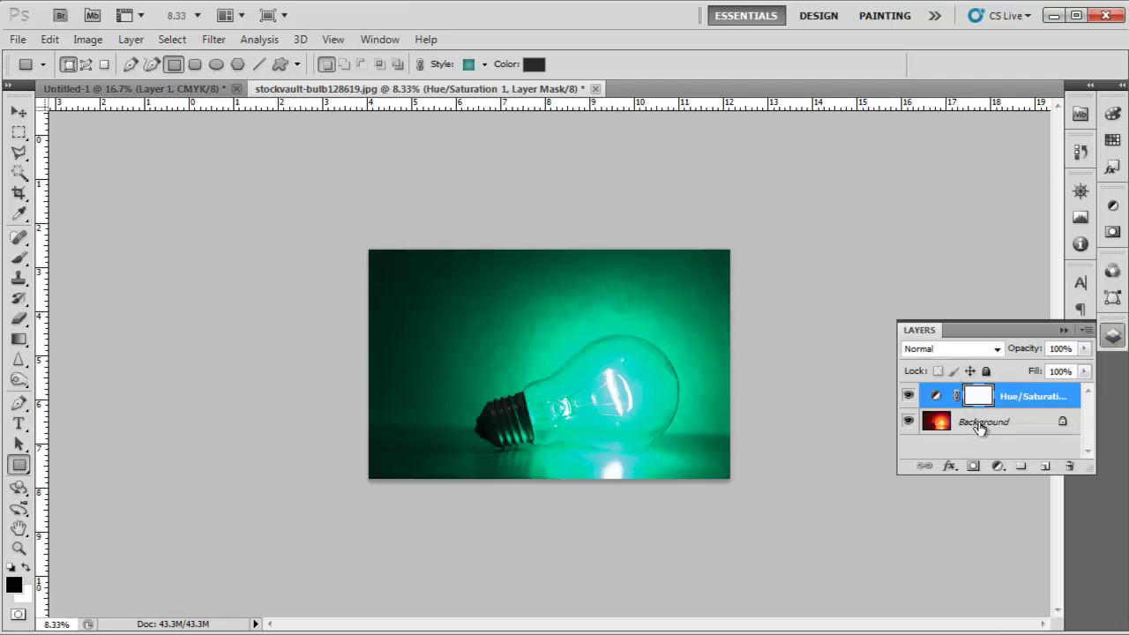
key(ctrl+e)
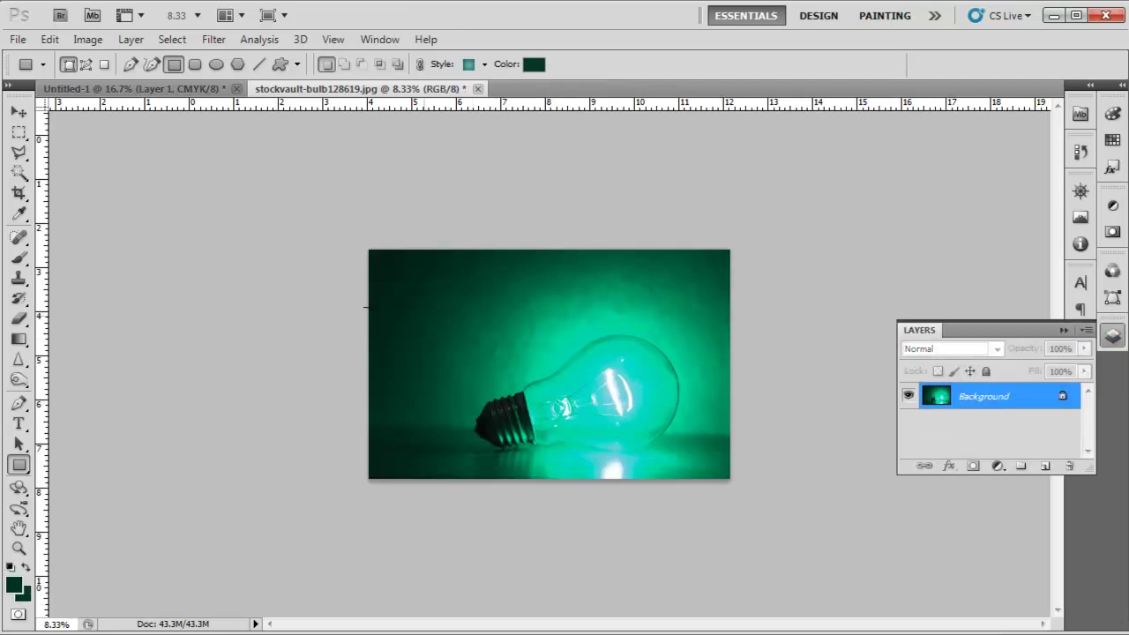
click(18, 112)
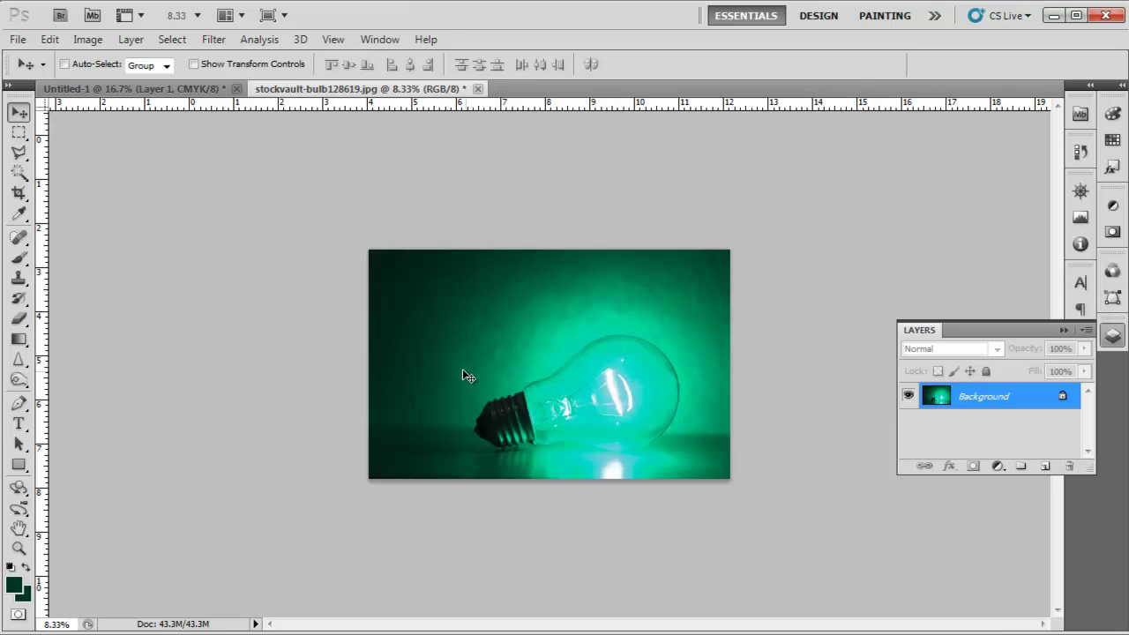
Move the green bulb photo into Untitled-1, scale it to about 39%, and position it on the front cover
drag(153, 97, 440, 325)
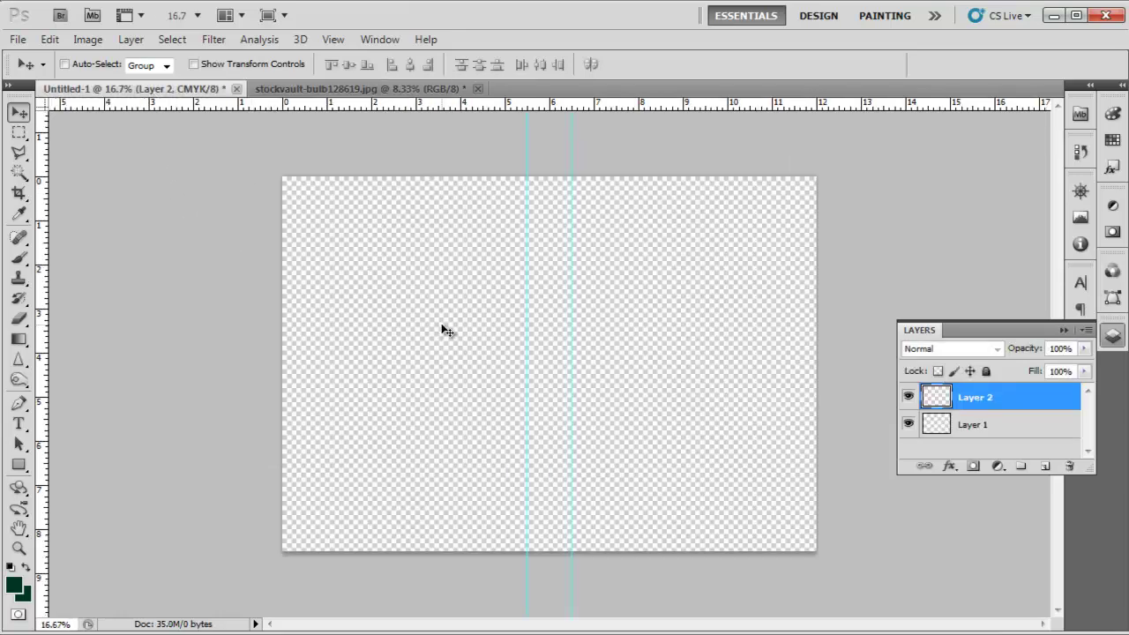
key(ctrl+t)
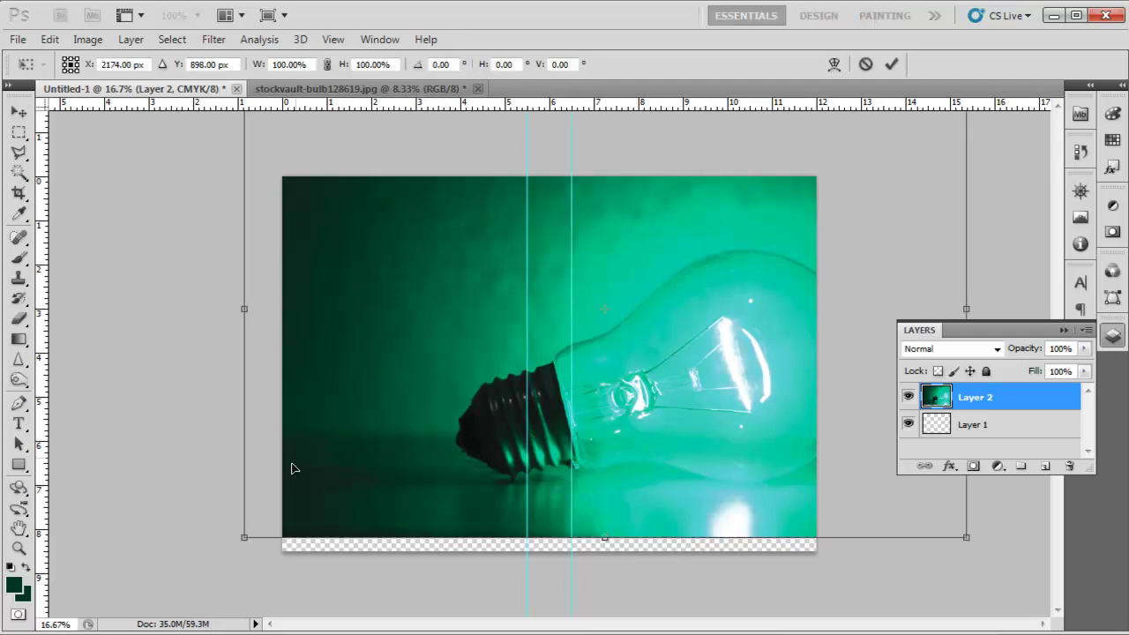
drag(238, 539, 566, 426)
key(Return)
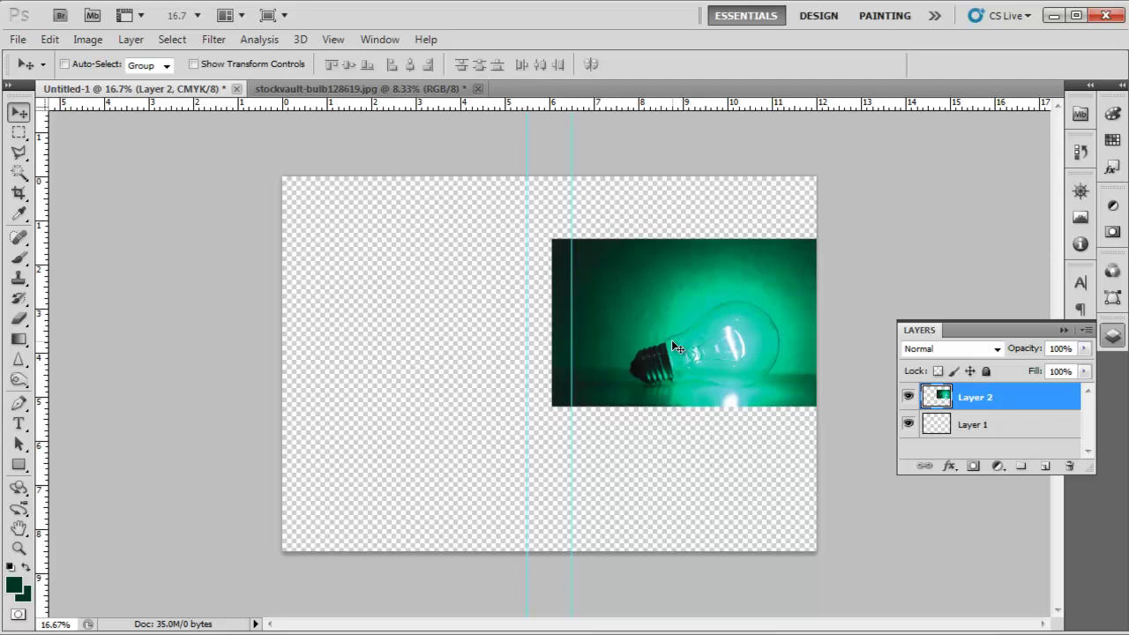
drag(671, 340, 671, 410)
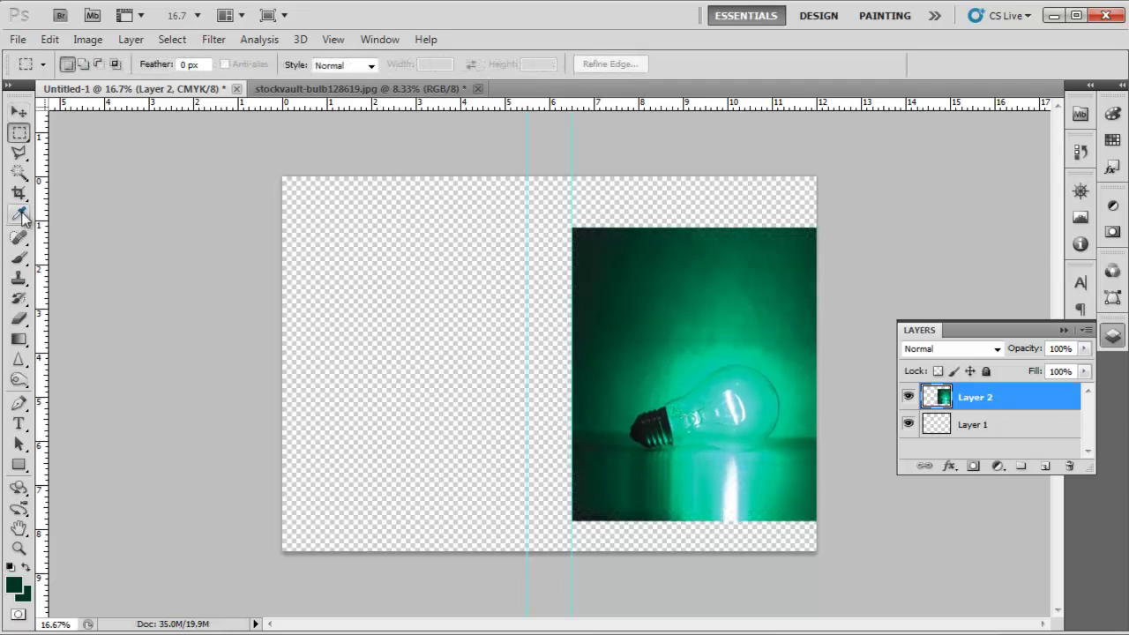
Sample dark green from the bulb photo and fill Layer 1 with it
click(19, 214)
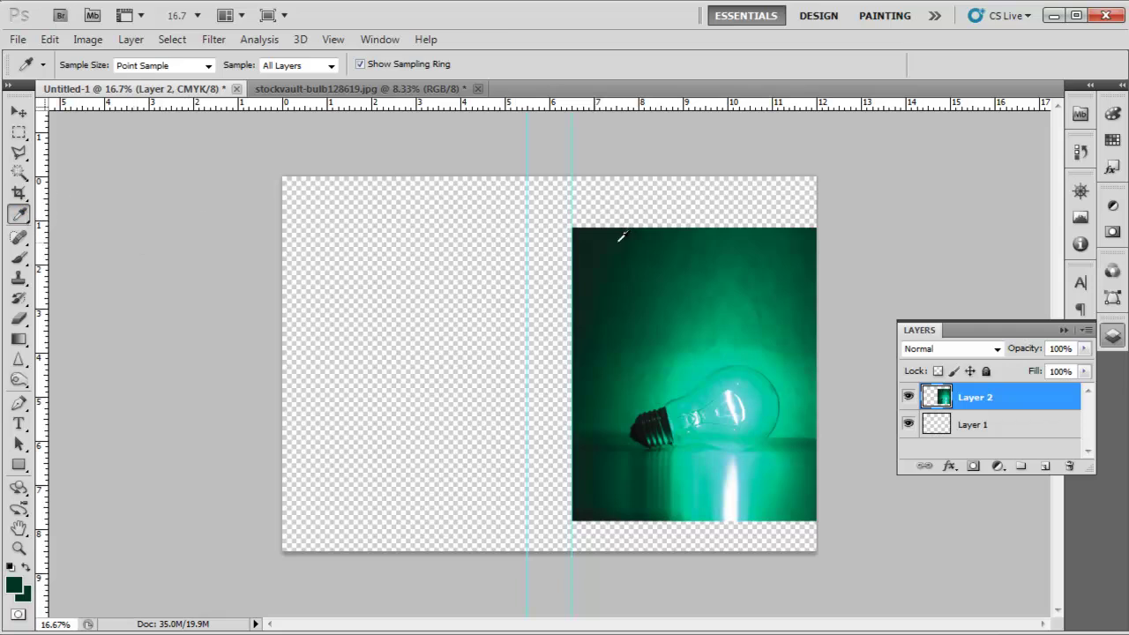
mouse_move(654, 231)
mouse_down()
mouse_move(675, 222)
mouse_move(654, 228)
mouse_up()
click(970, 425)
key(alt+BackSpace)
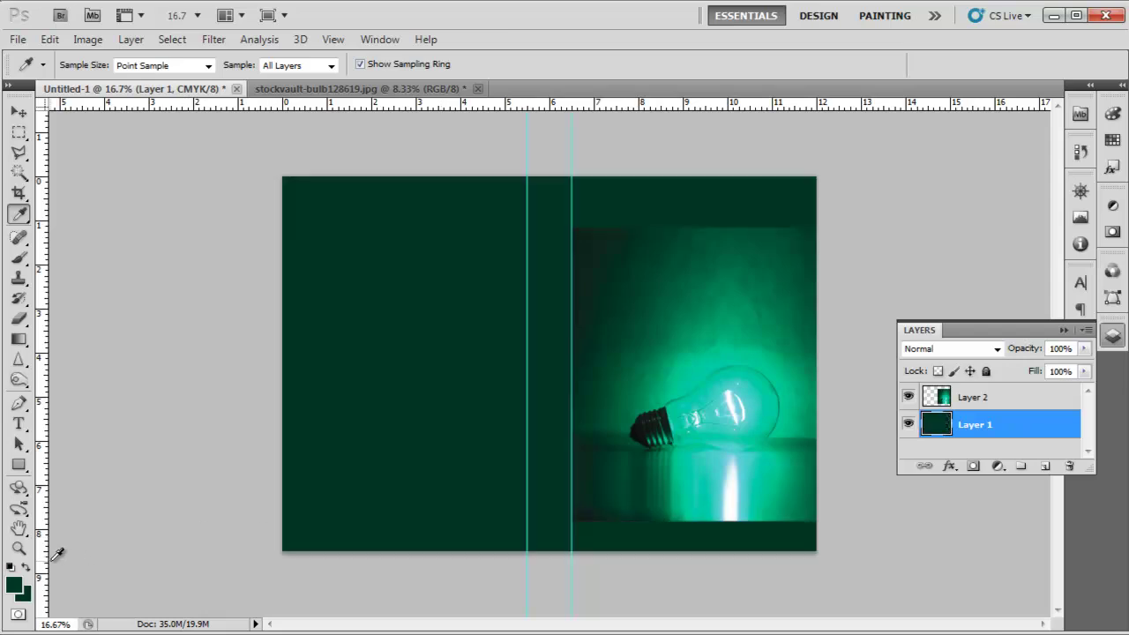
click(995, 403)
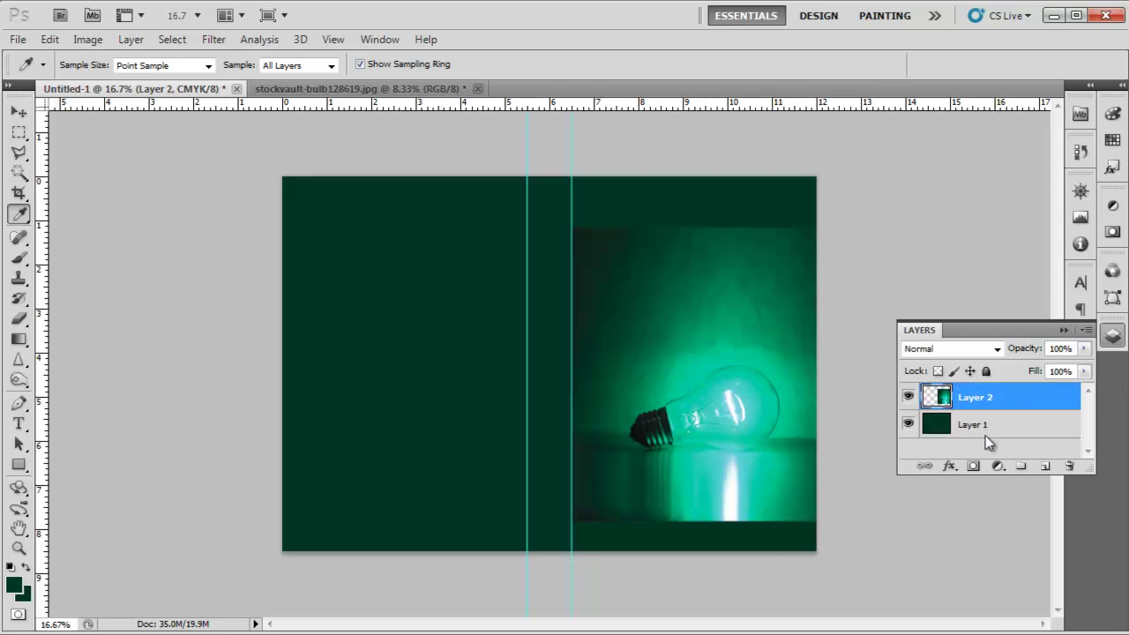
Mask Layer 2 and paint its top edge with a 98% opacity brush to blend it into the green
click(973, 467)
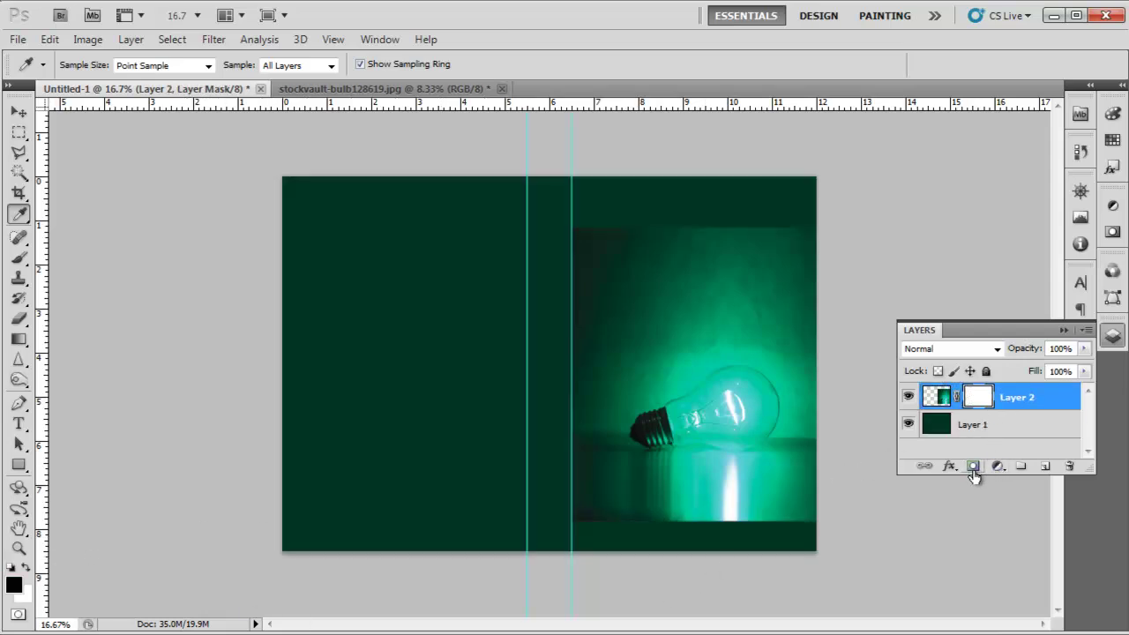
click(19, 276)
click(19, 261)
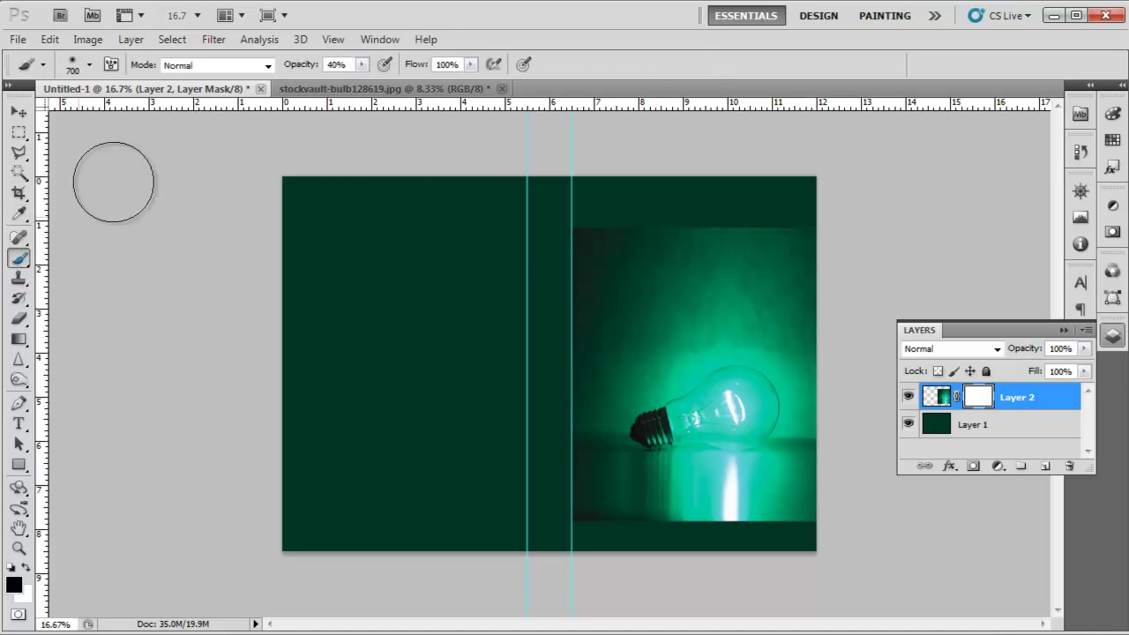
click(362, 64)
drag(401, 82, 414, 82)
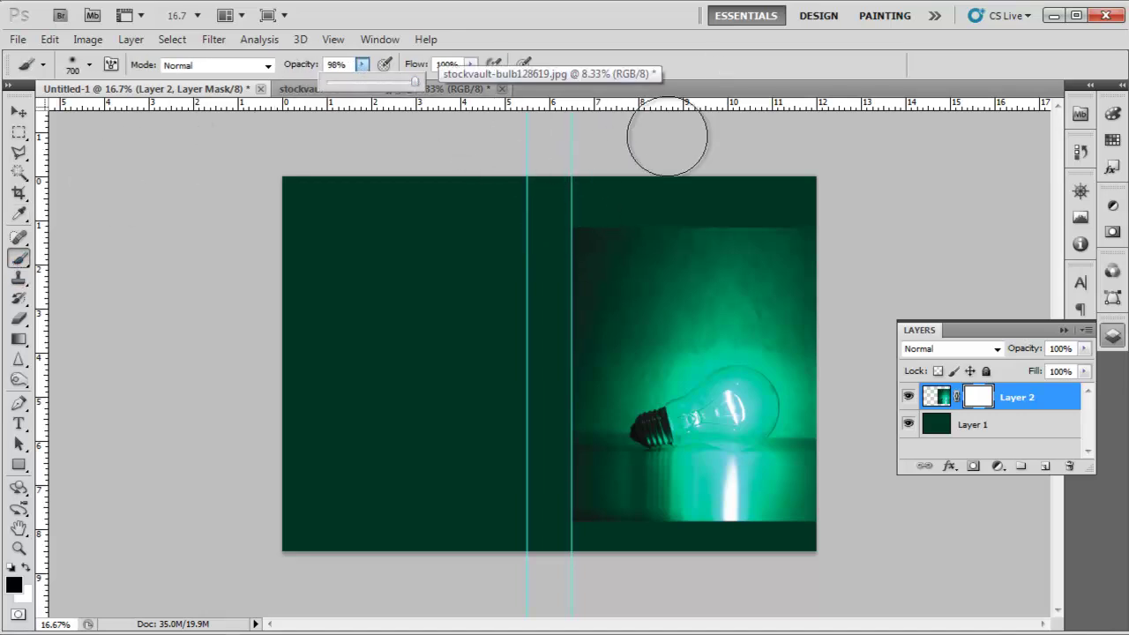
key(bracketleft)
key(bracketleft)
key(bracketleft)
key(bracketleft)
key(bracketleft)
key(bracketleft)
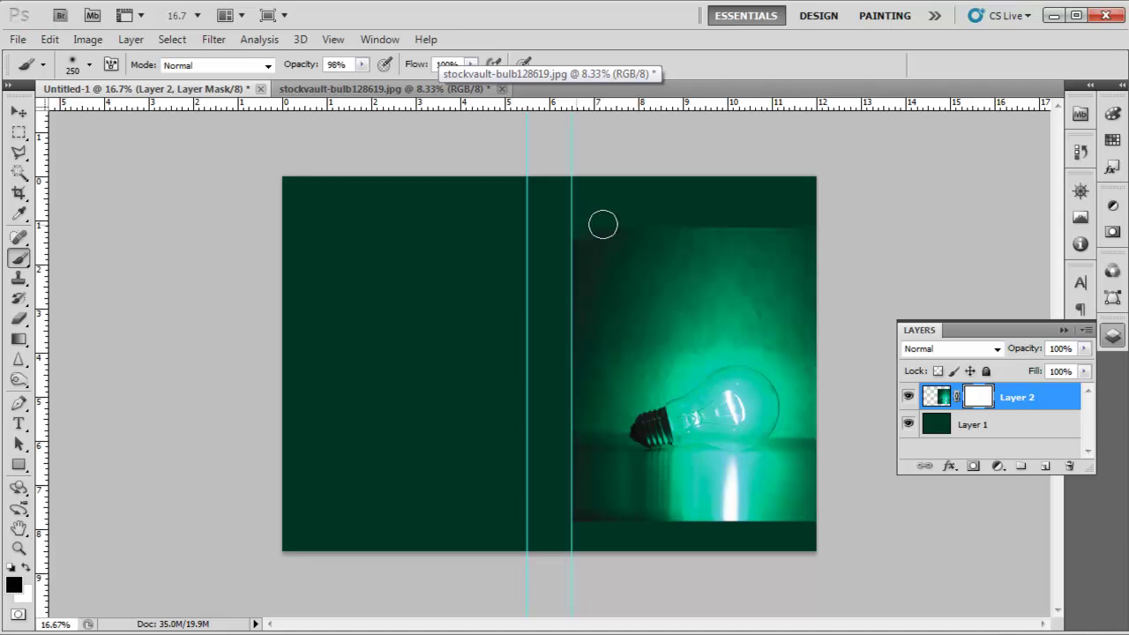
drag(557, 231, 827, 215)
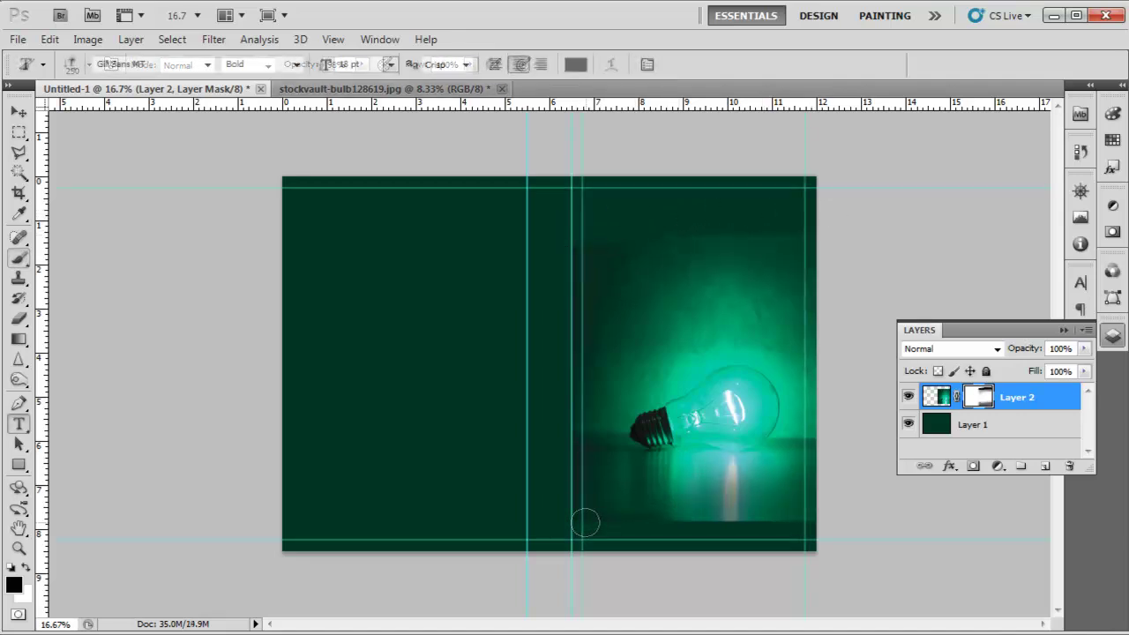
Start a text line on the front cover and set the text colour to white in the Character panel
click(650, 237)
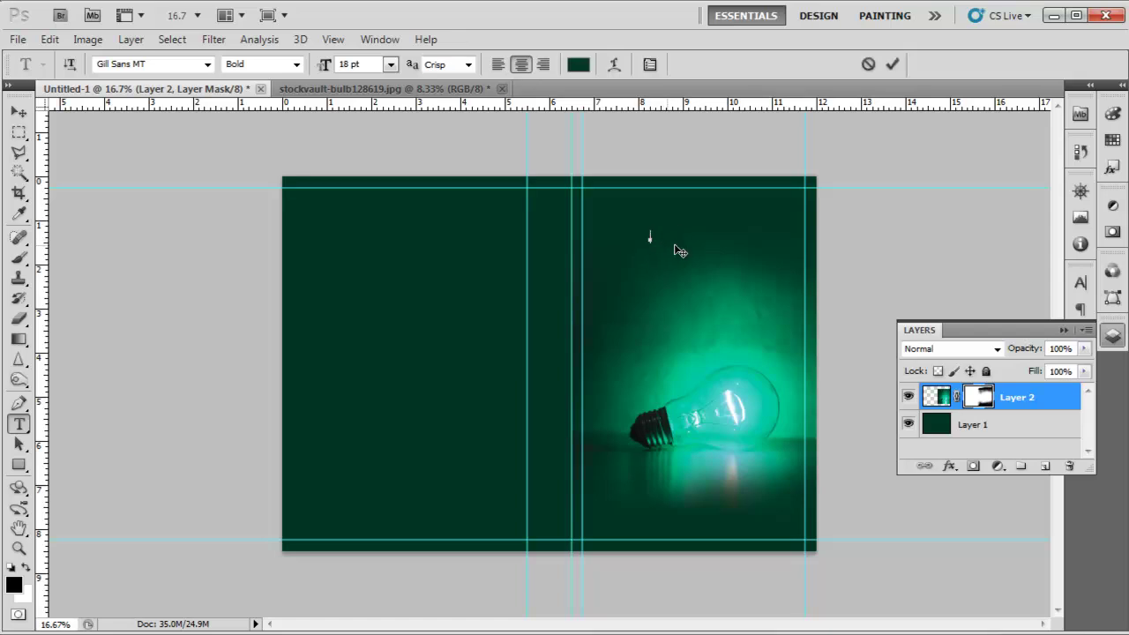
click(1081, 285)
click(1021, 385)
drag(635, 361, 617, 345)
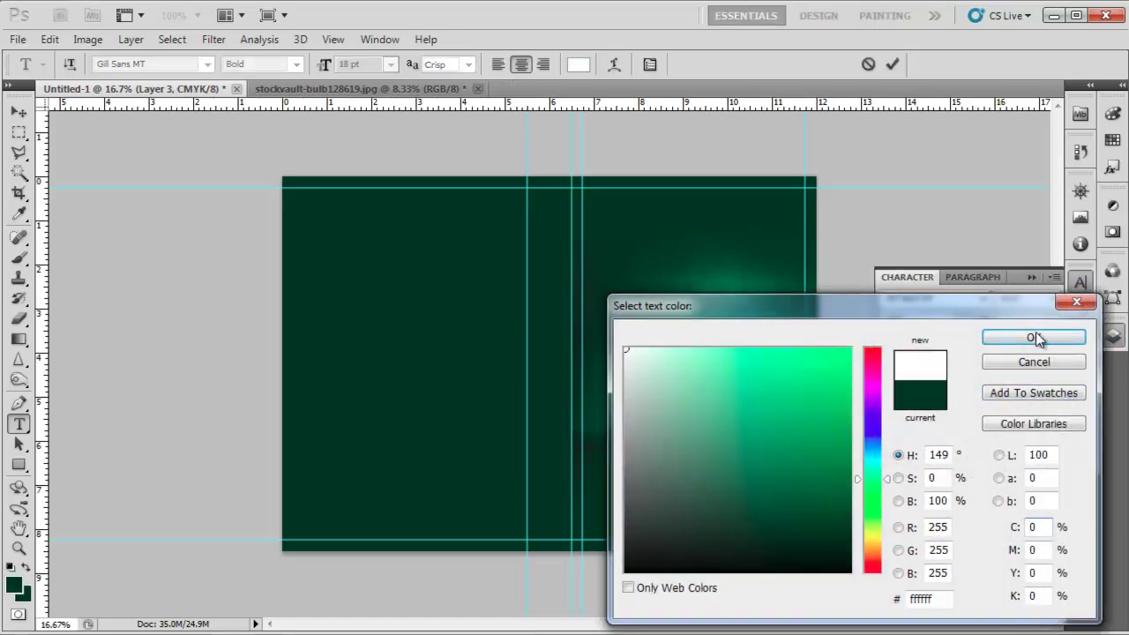
click(1034, 338)
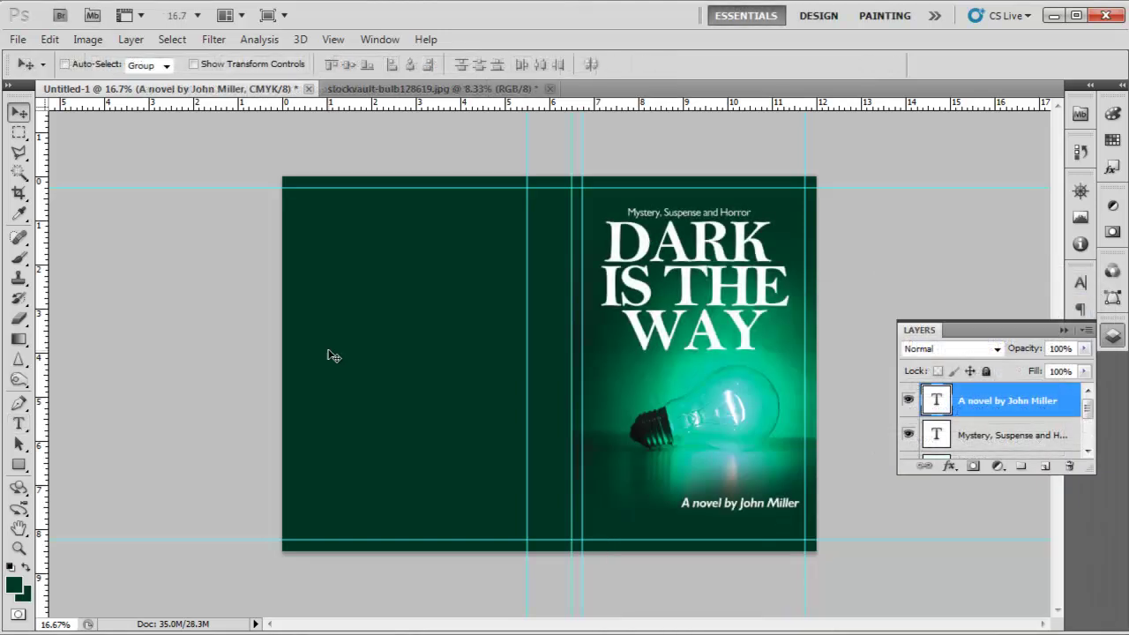
Draw a rectangle shape over the back cover, starting from its top-left corner
click(18, 465)
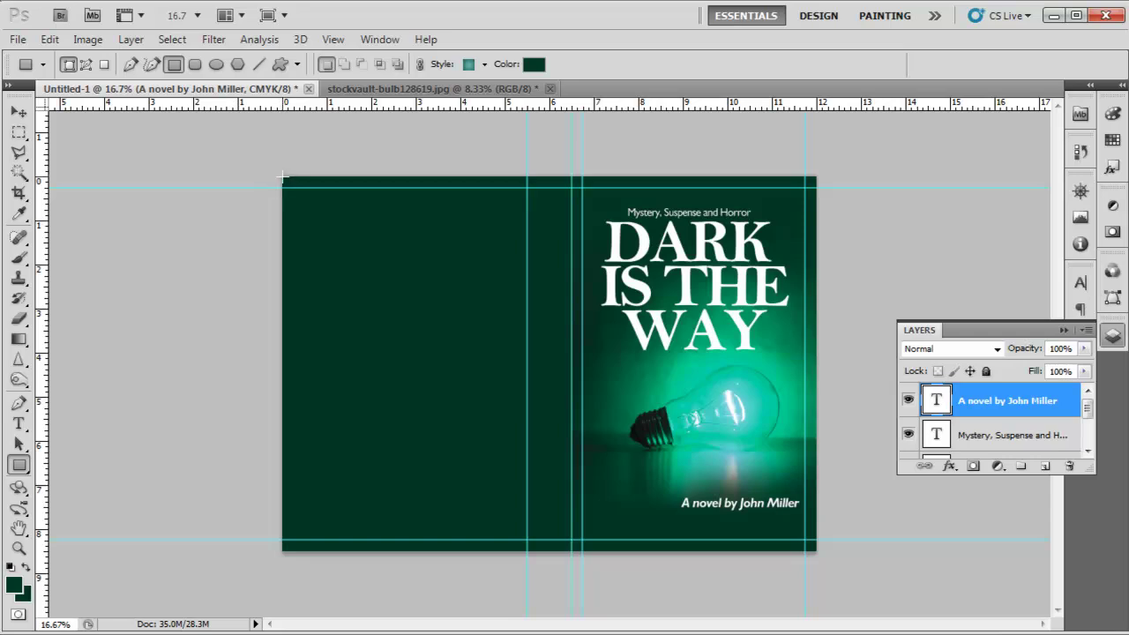
drag(282, 176, 528, 554)
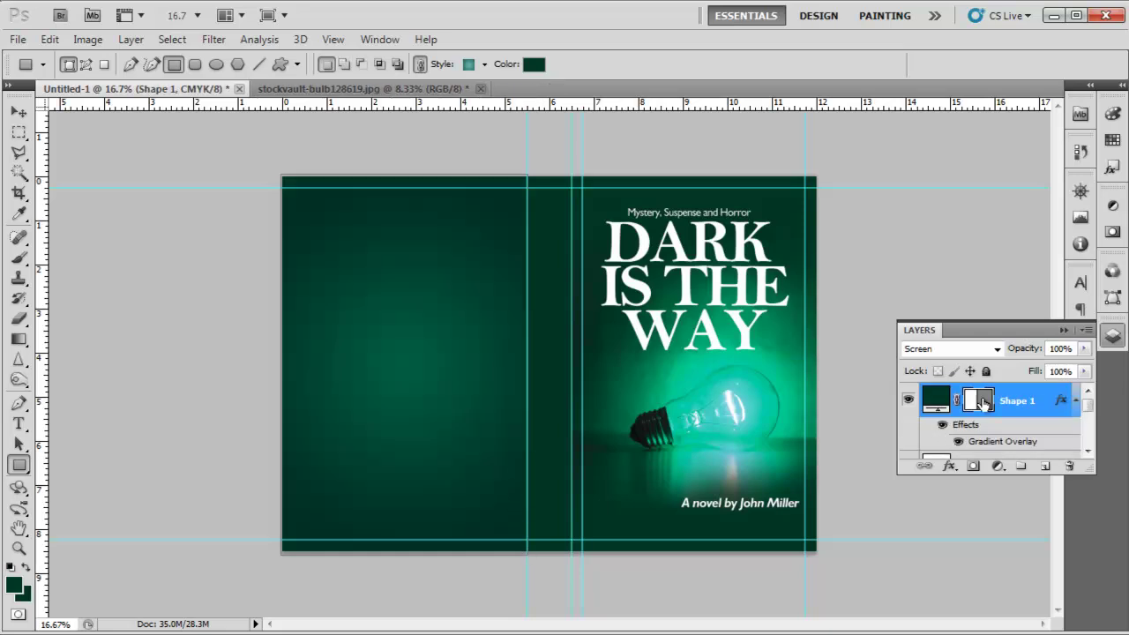
Change the right stop of Shape 1's Gradient Overlay to dark teal #1b494f
double_click(1029, 443)
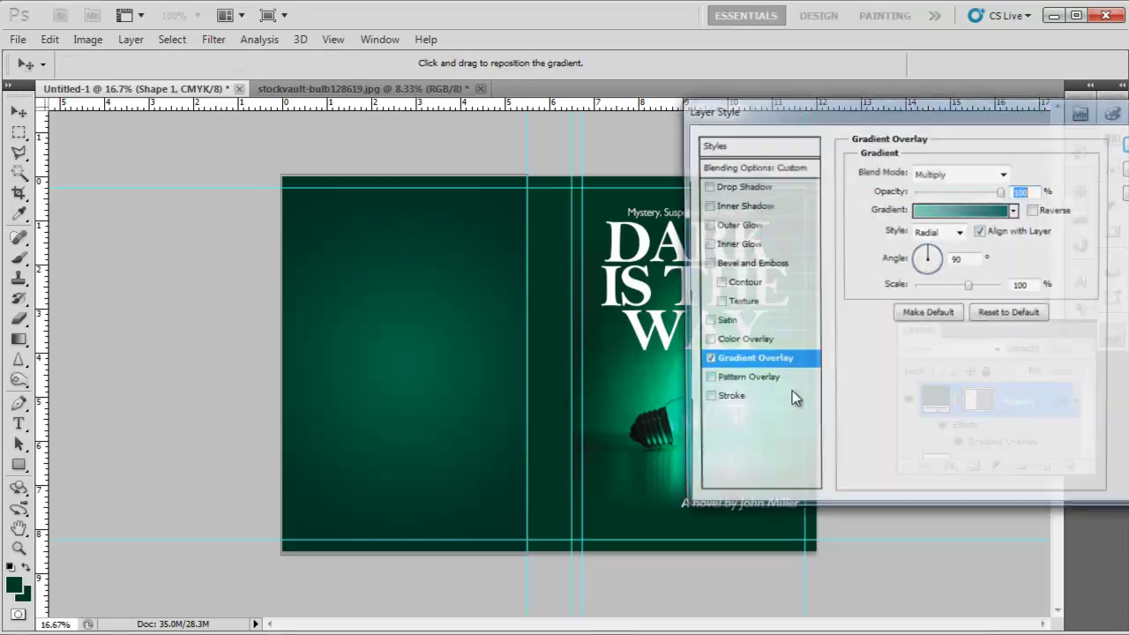
click(993, 212)
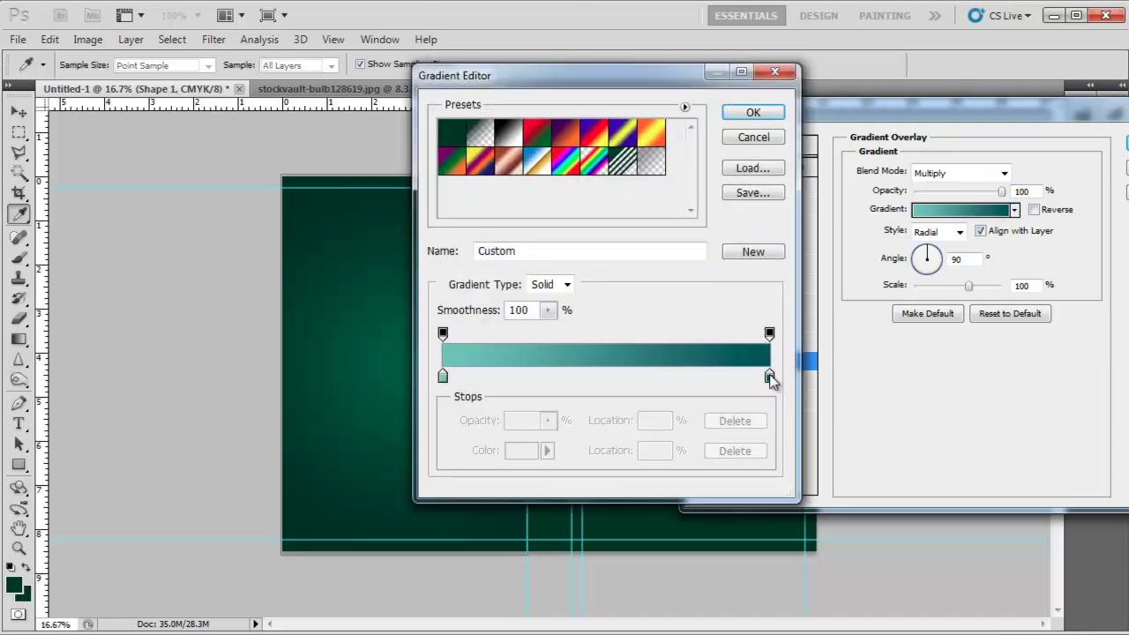
click(769, 377)
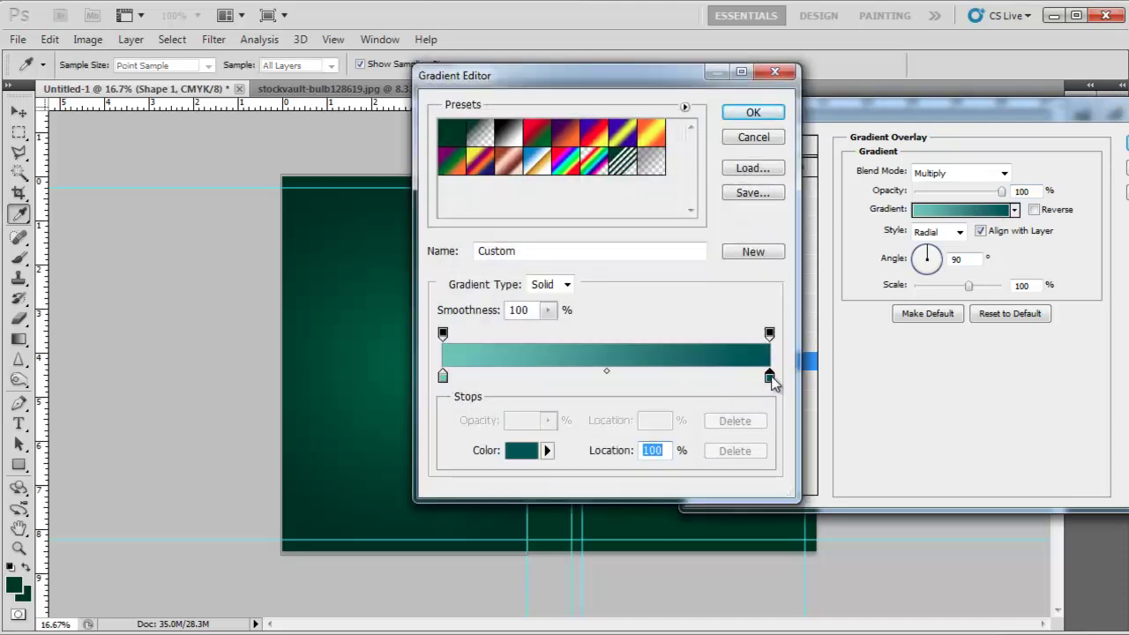
double_click(769, 376)
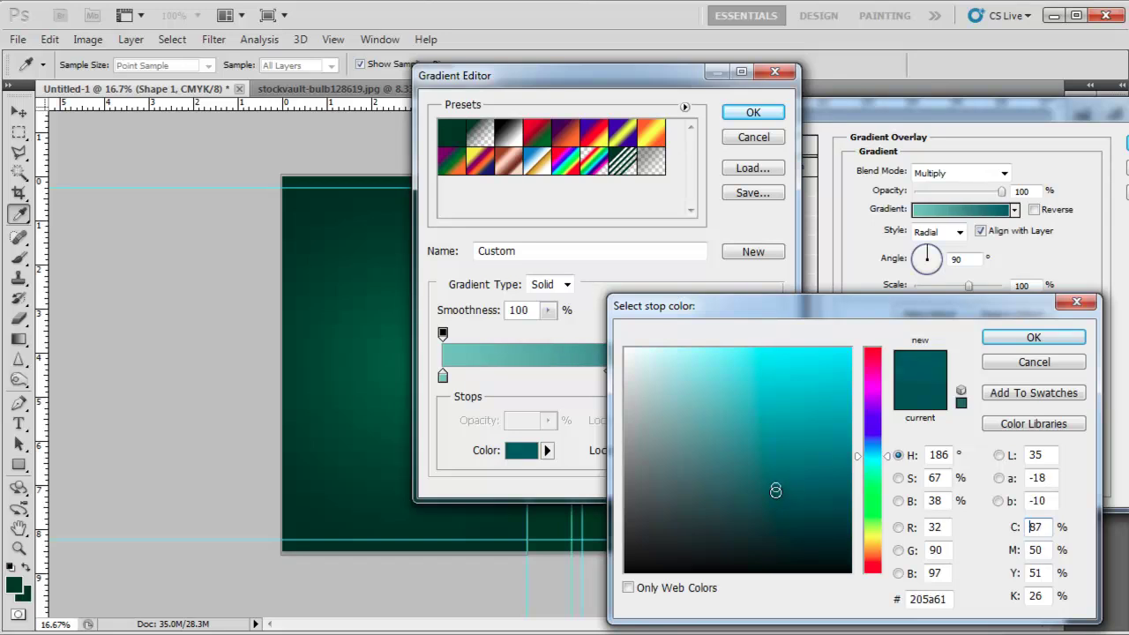
click(774, 502)
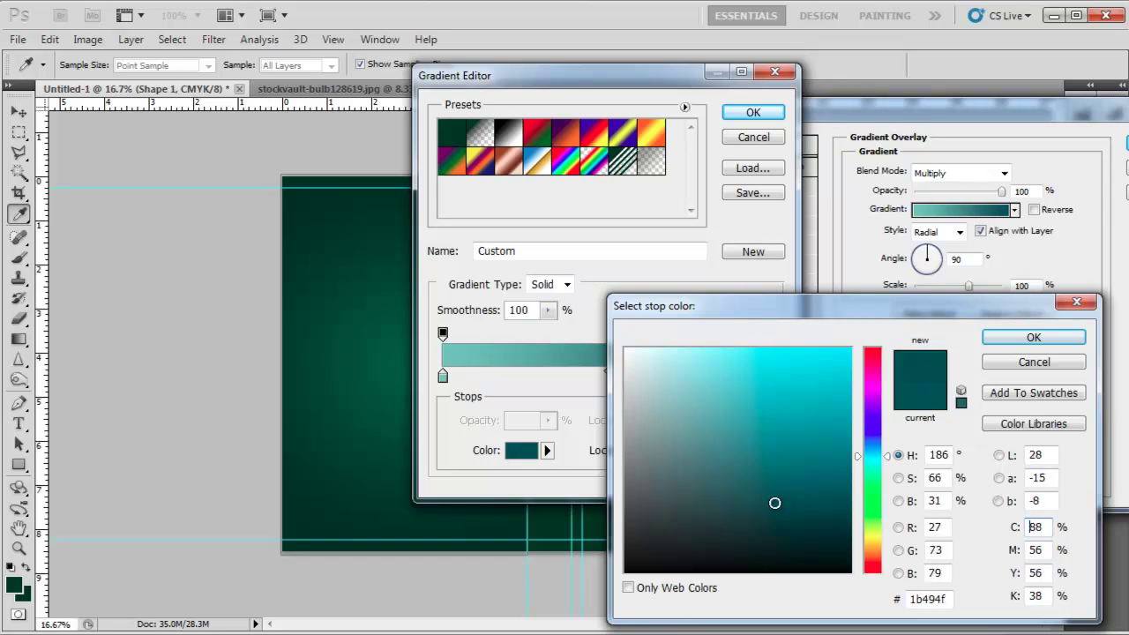
click(1033, 338)
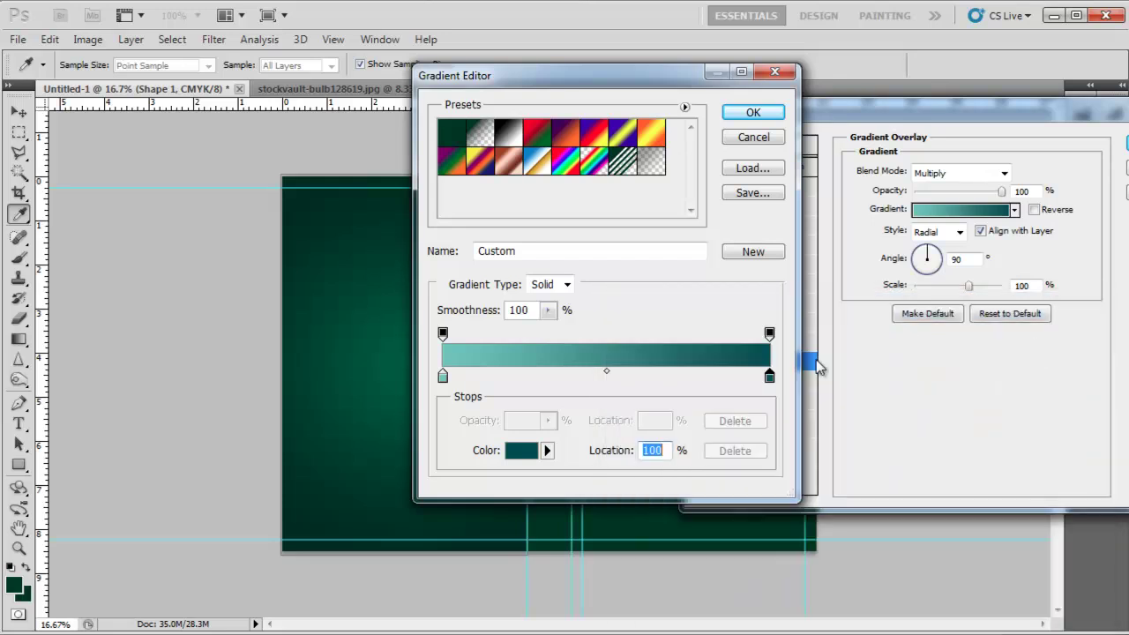
Change the left gradient stop to light mint 83c1b2, keep Multiply blending, and apply the style
click(444, 377)
double_click(444, 377)
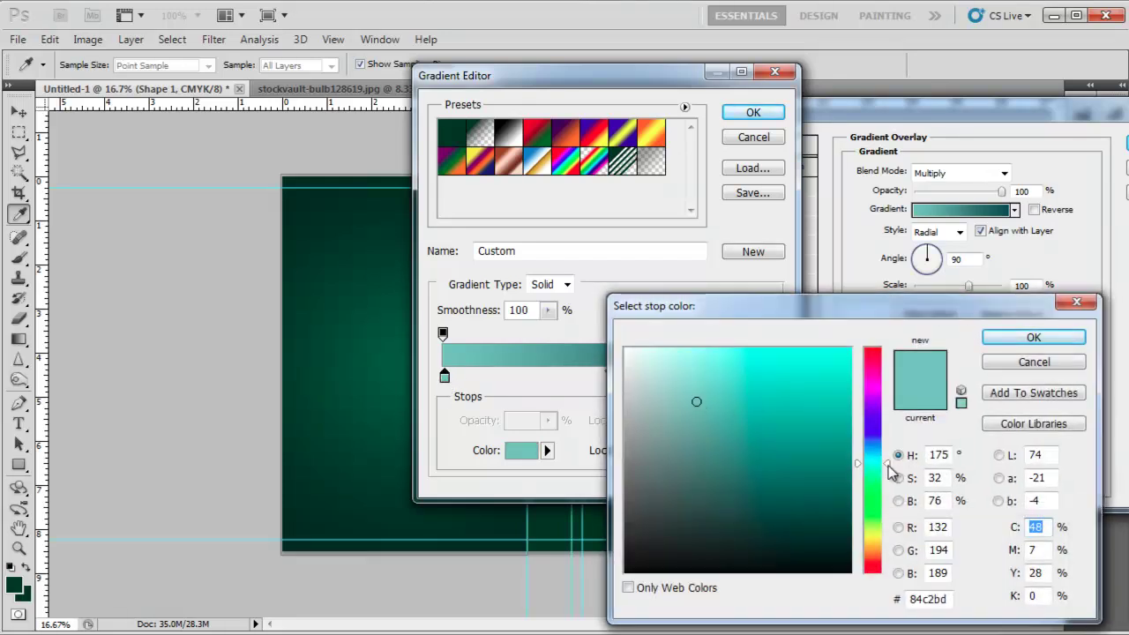
drag(891, 464, 888, 472)
drag(721, 407, 705, 394)
click(1026, 341)
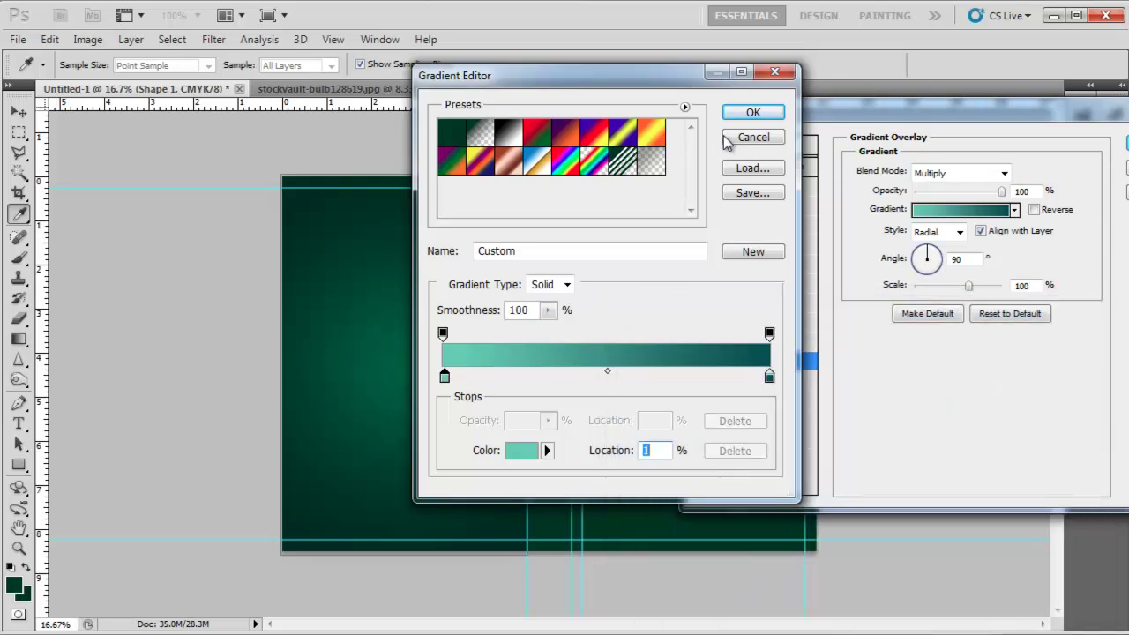
click(751, 115)
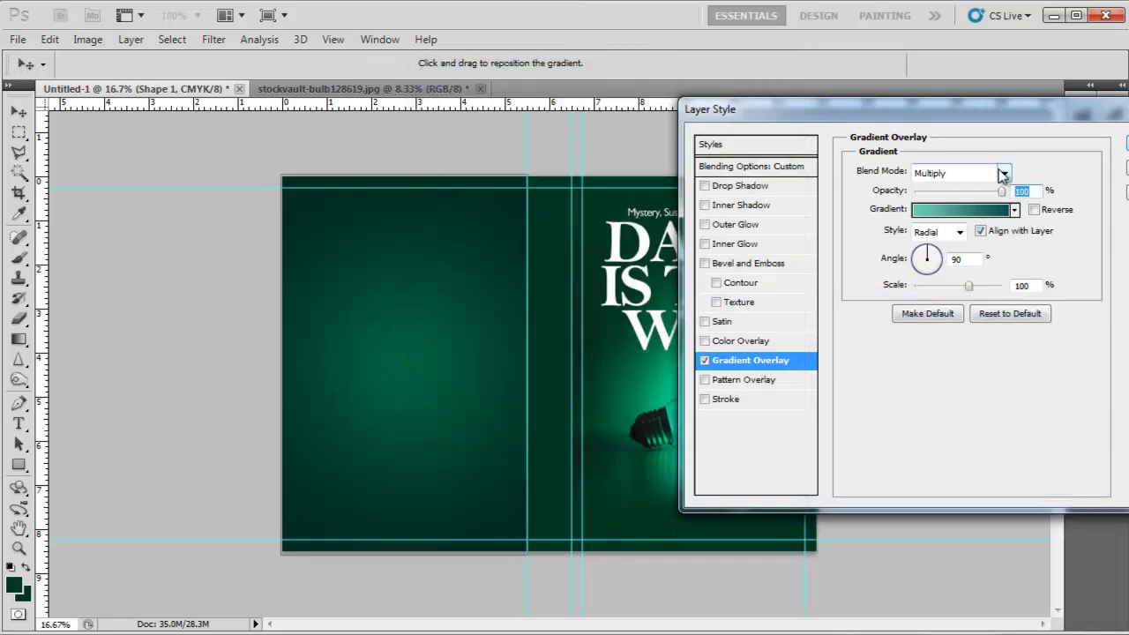
click(1003, 173)
click(961, 258)
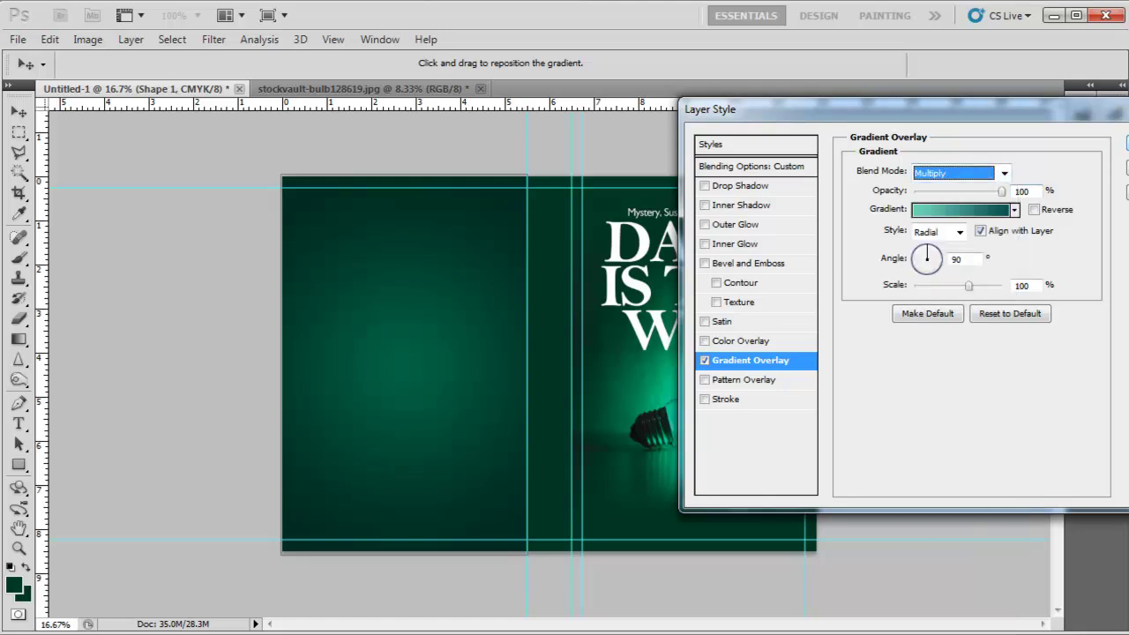
key(Return)
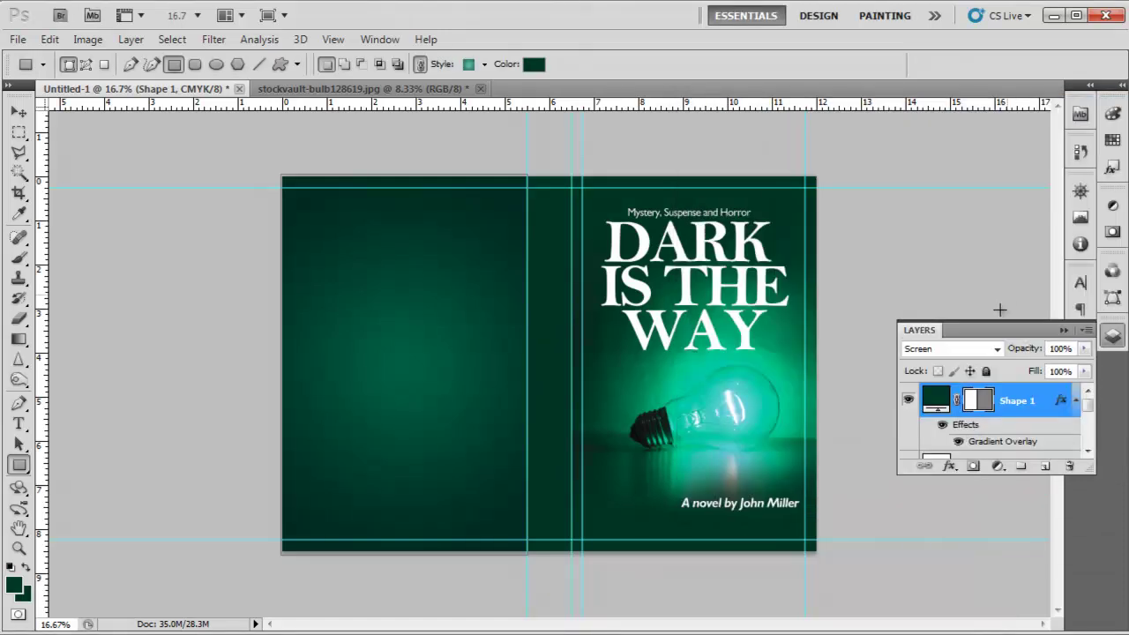
Add a vertical margin guide on the back cover and copy the DARK IS THE WAY title onto it
click(19, 112)
drag(41, 293, 294, 293)
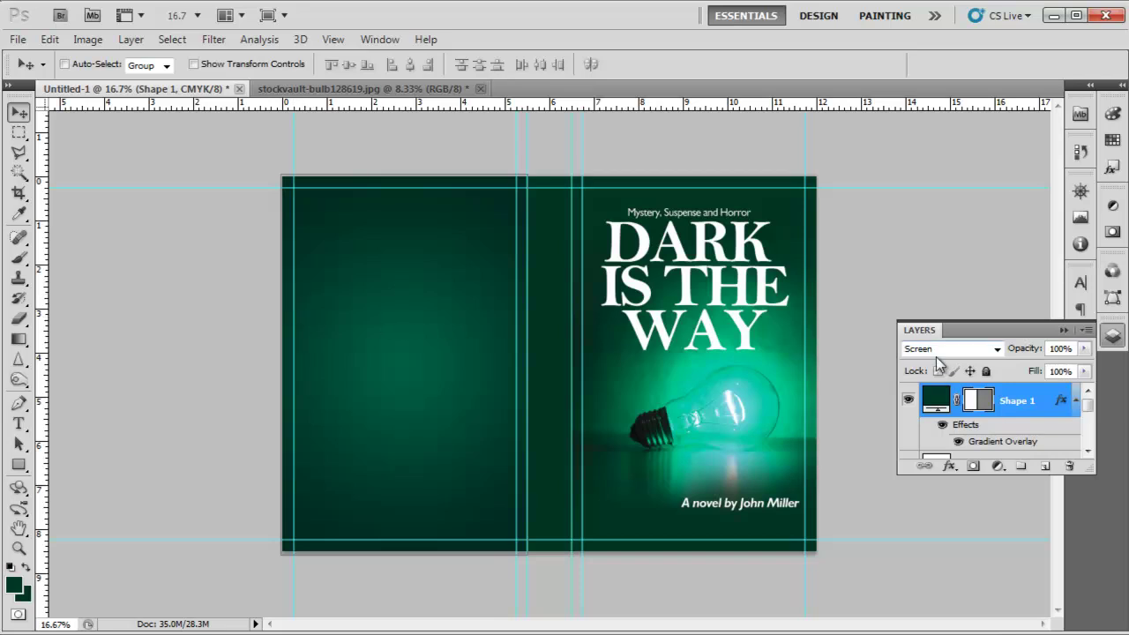
scroll(994, 454, down, 2)
click(1004, 408)
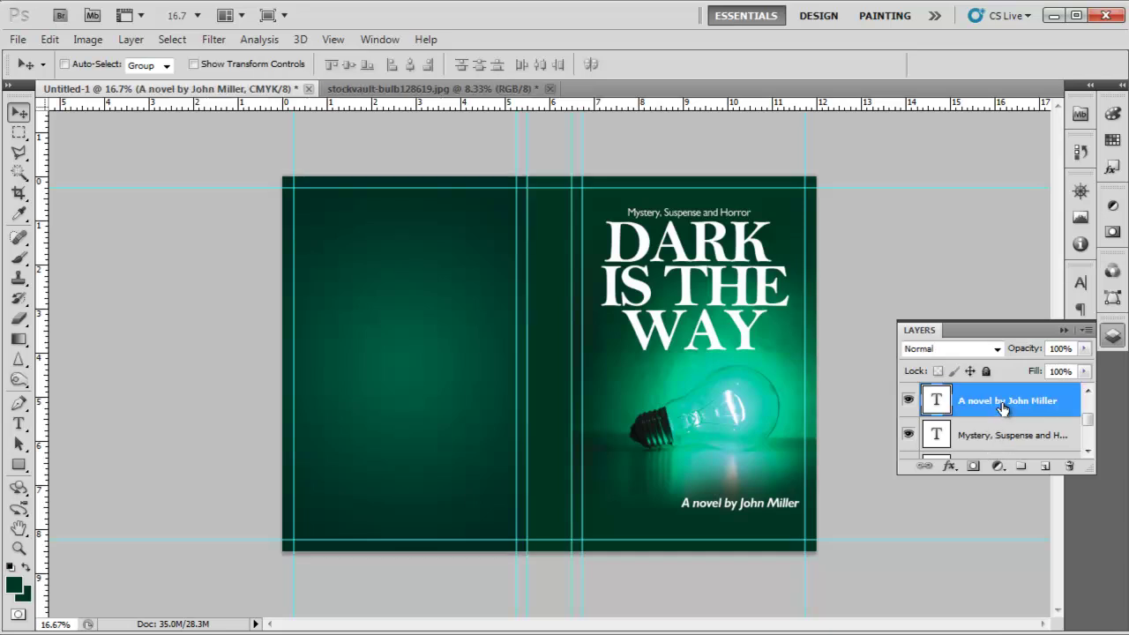
scroll(1000, 438, down, 2)
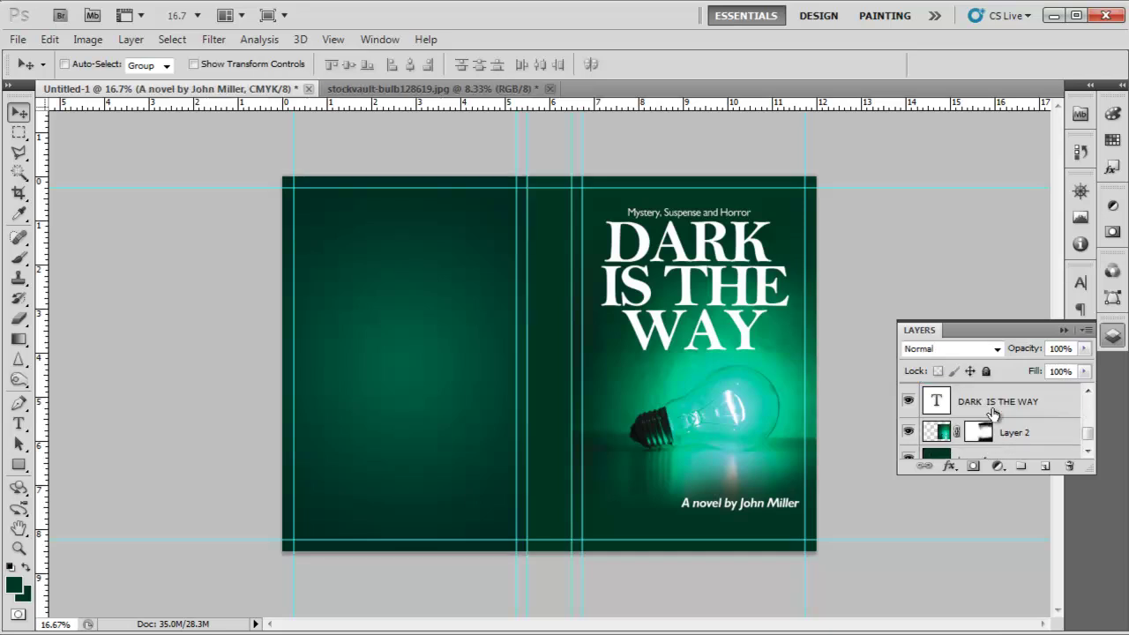
click(990, 404)
drag(725, 298, 427, 281)
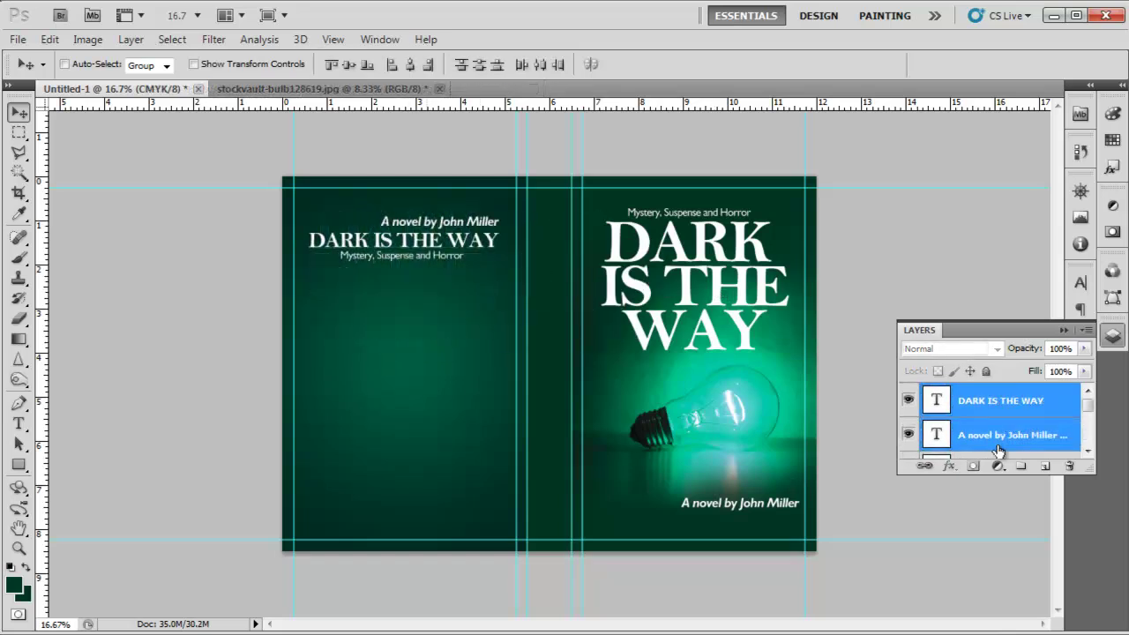
click(997, 446)
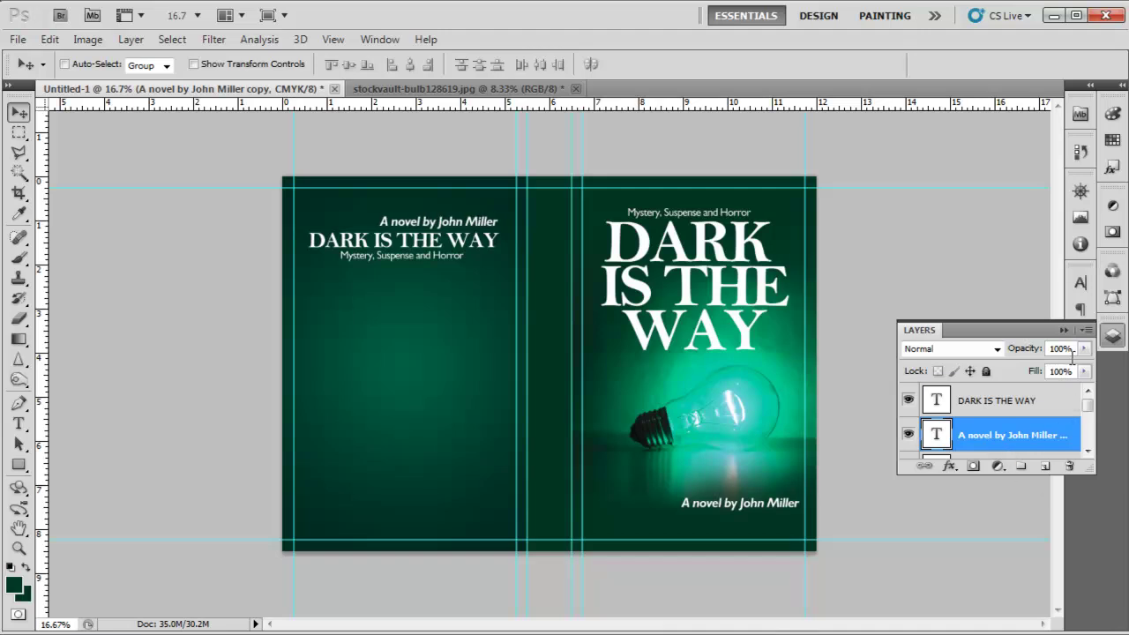
click(1063, 331)
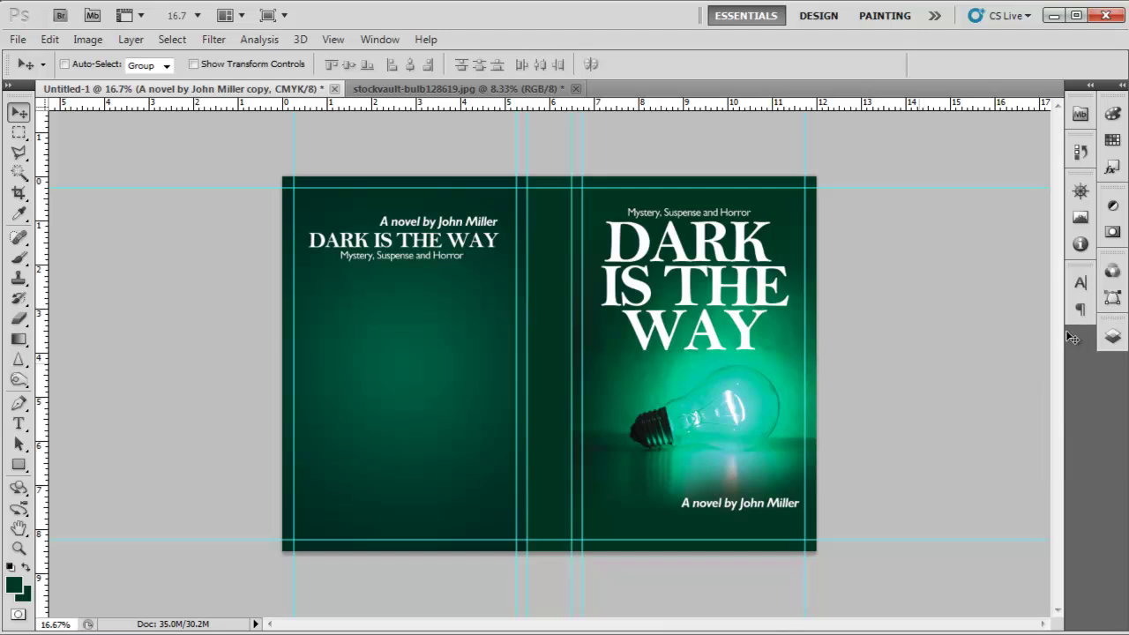
Paste the blurb into a paragraph text box below the back-cover title
click(19, 423)
drag(316, 284, 499, 473)
key(ctrl+v)
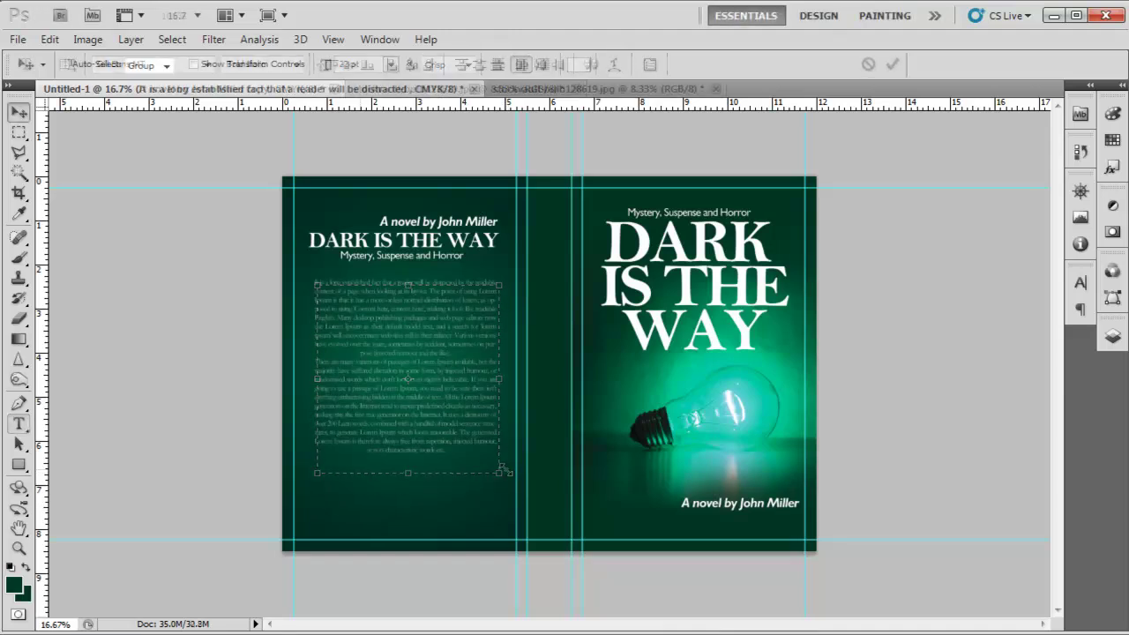
click(18, 112)
Copy the barcode from logoss.psd to the back cover's bottom left
key(ctrl+Tab)
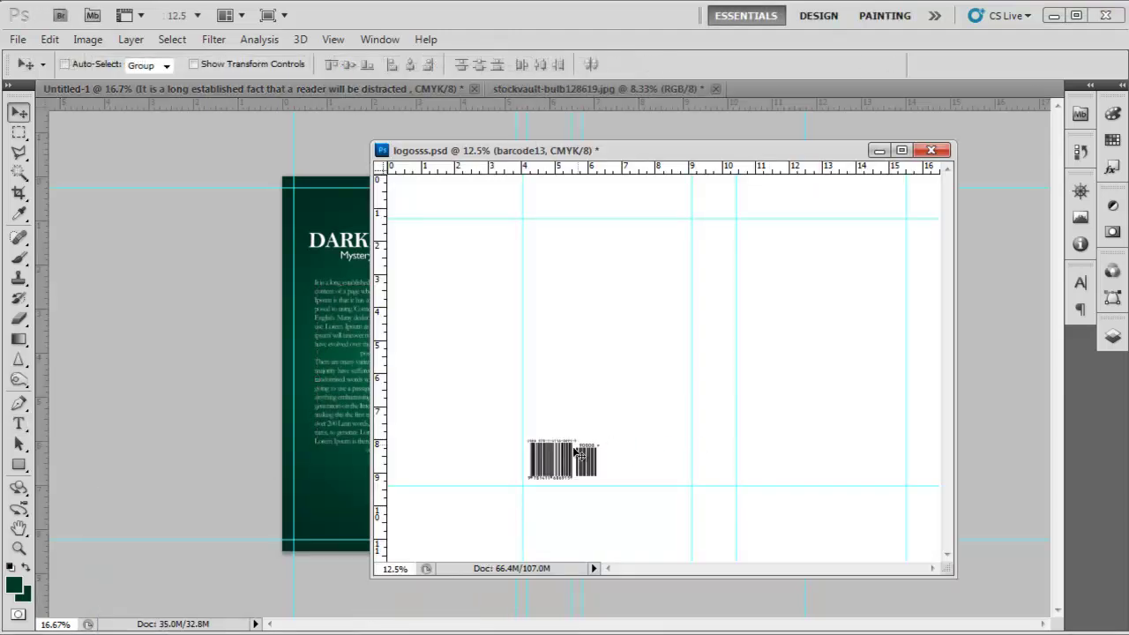
drag(538, 454, 331, 511)
click(878, 151)
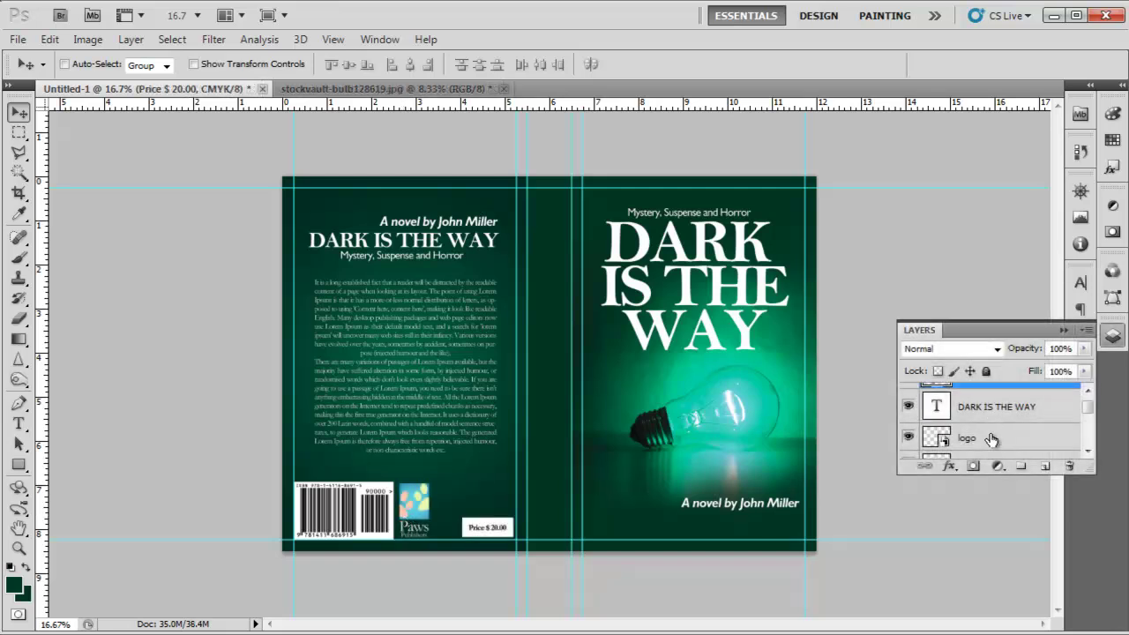
scroll(990, 443, up, 1)
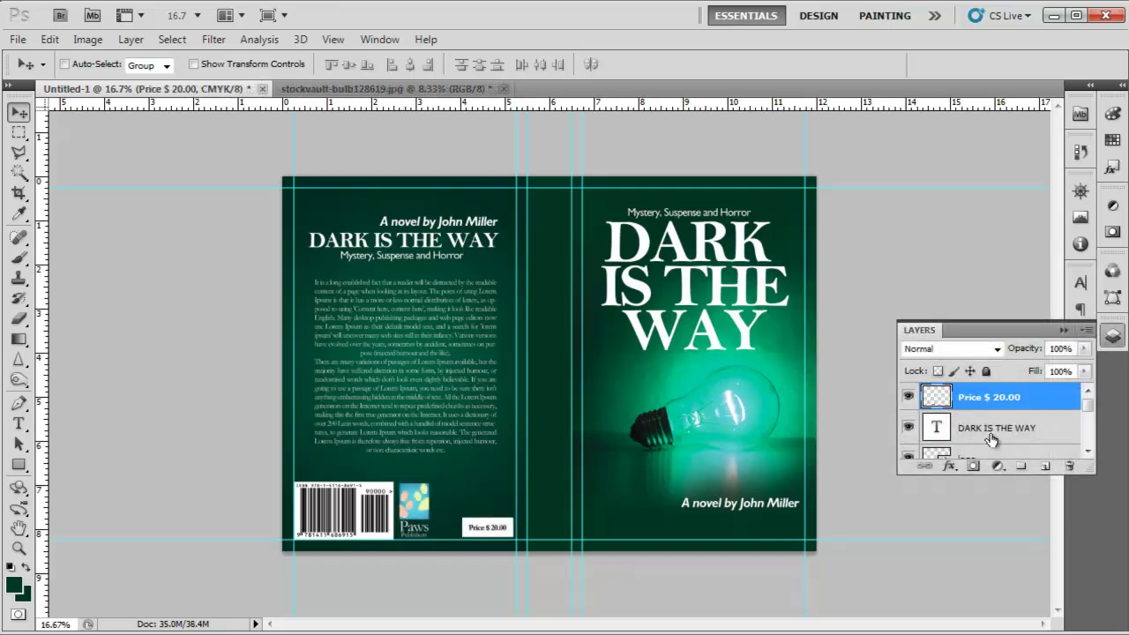
Place a copy of the DARK IS THE WAY title over the spine
click(959, 432)
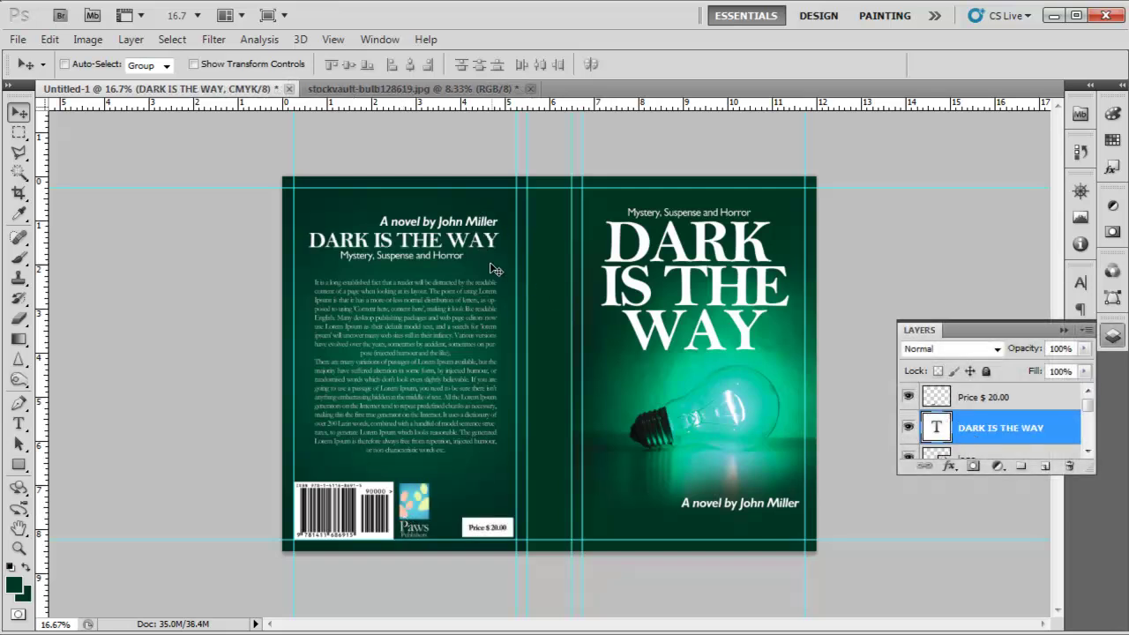
drag(479, 253, 587, 330)
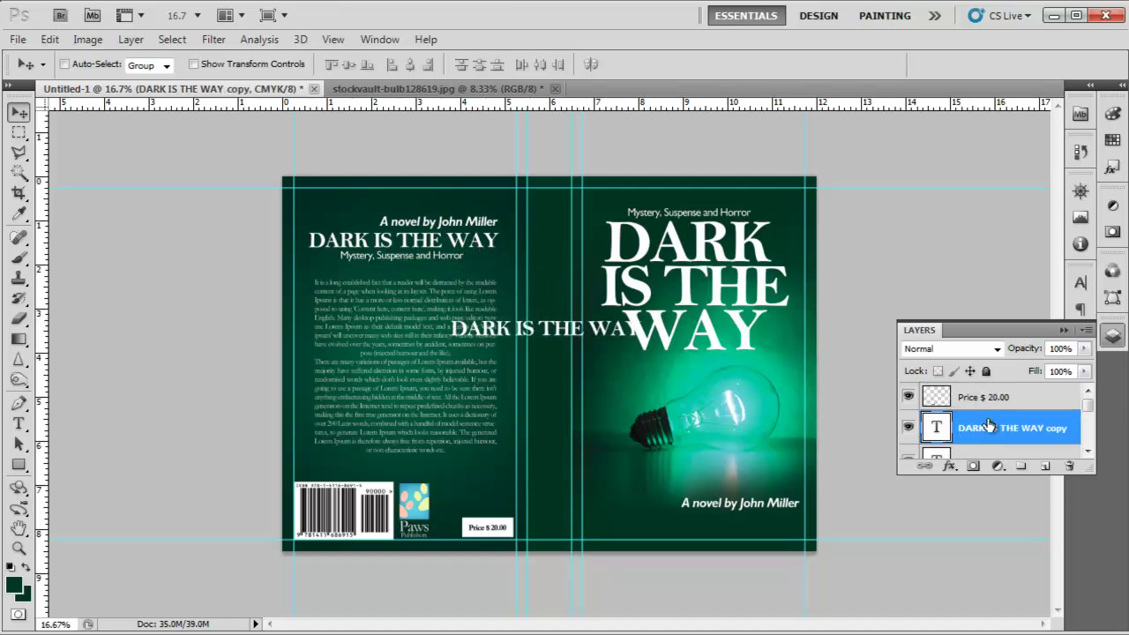
scroll(992, 428, down, 3)
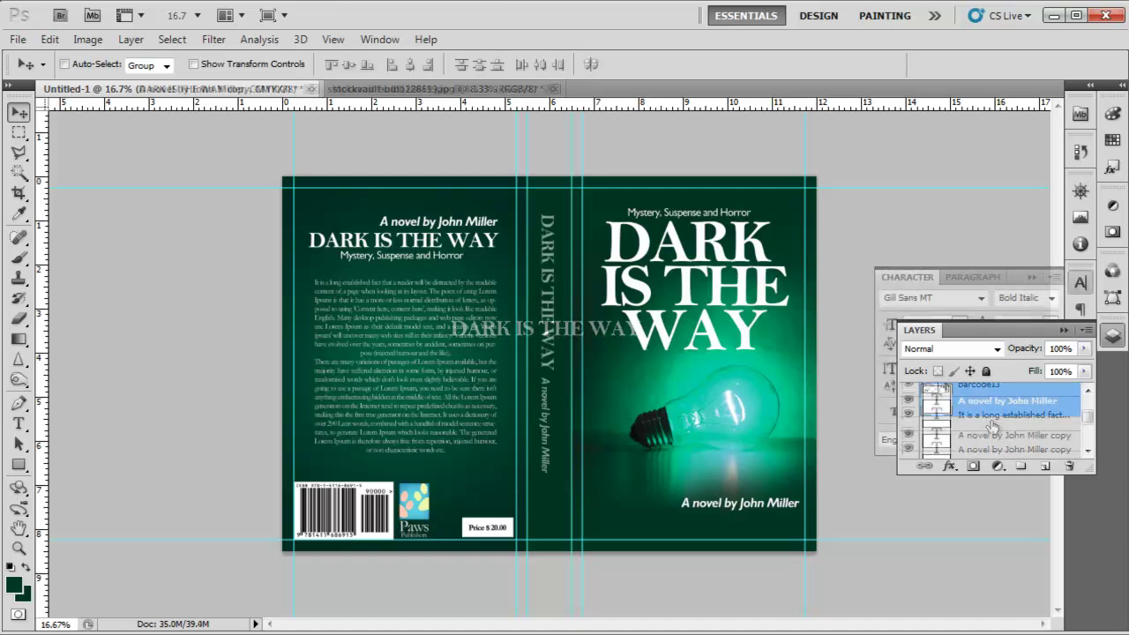
scroll(1034, 397, down, 3)
Copy the Paws logo to the spine's foot and start scaling it down
click(1023, 416)
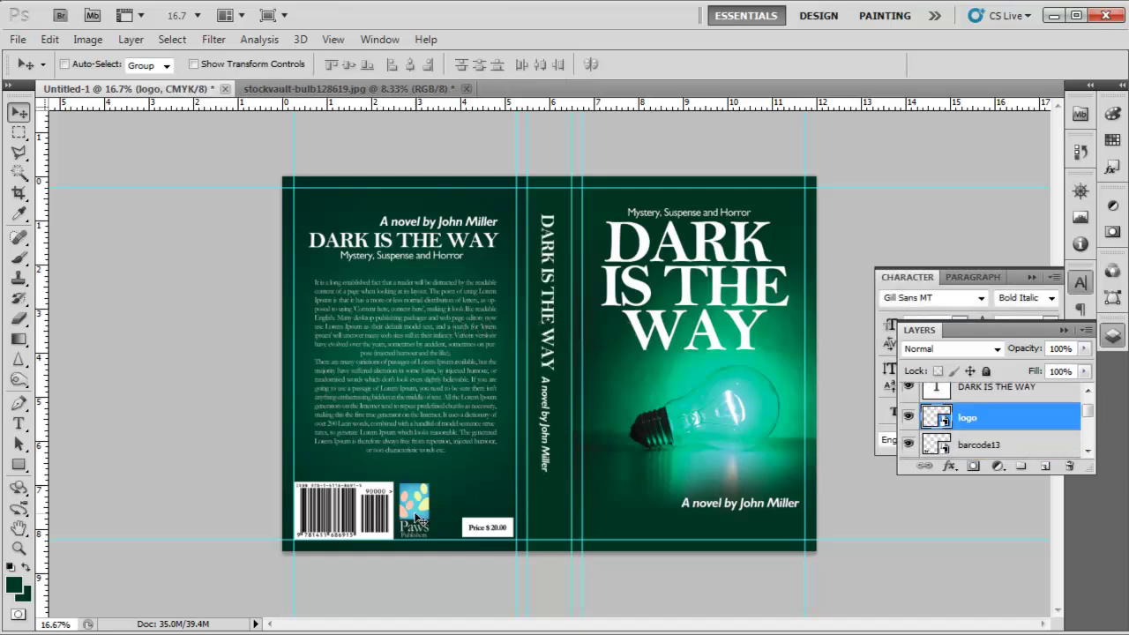
drag(466, 509, 559, 496)
key(ctrl+t)
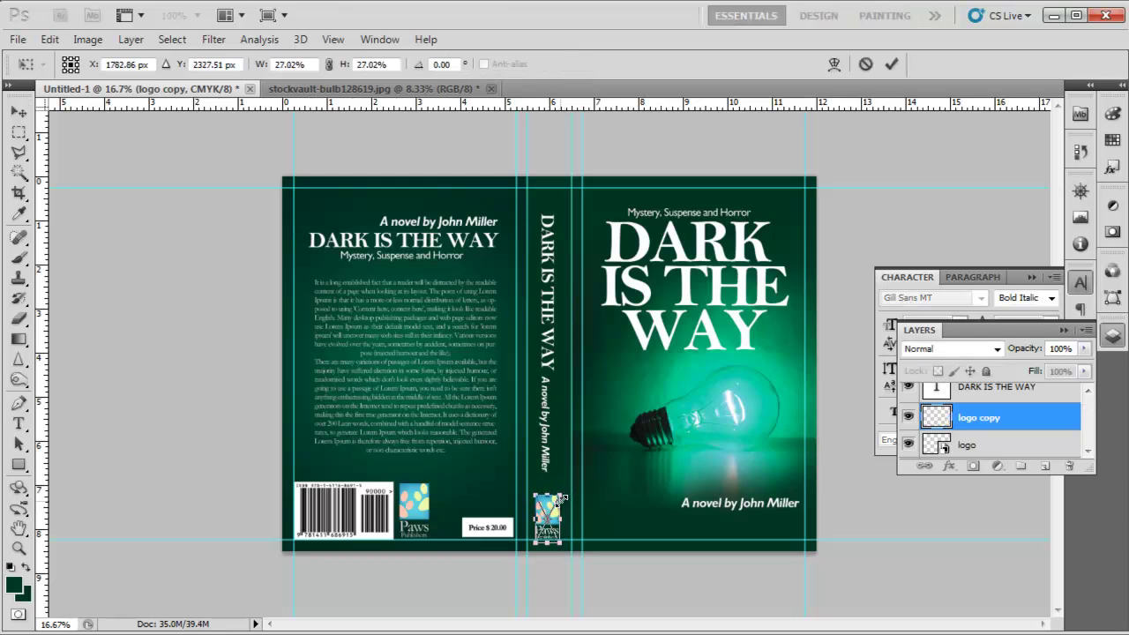